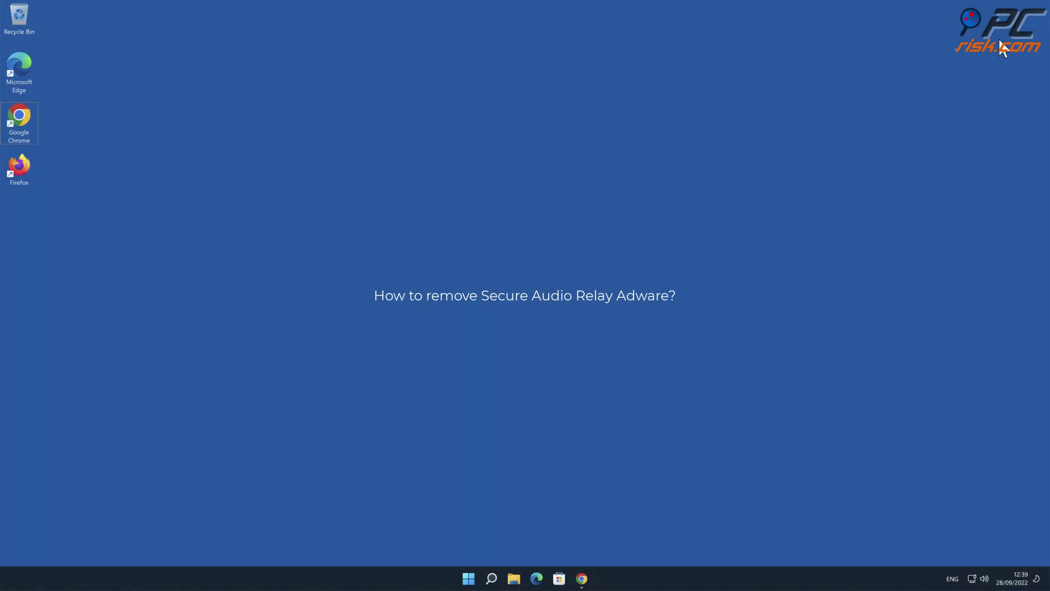
- Bring up Chrome on the Secure Audio Relay Web Store page and request Add to Chrome
left_click(582, 579)
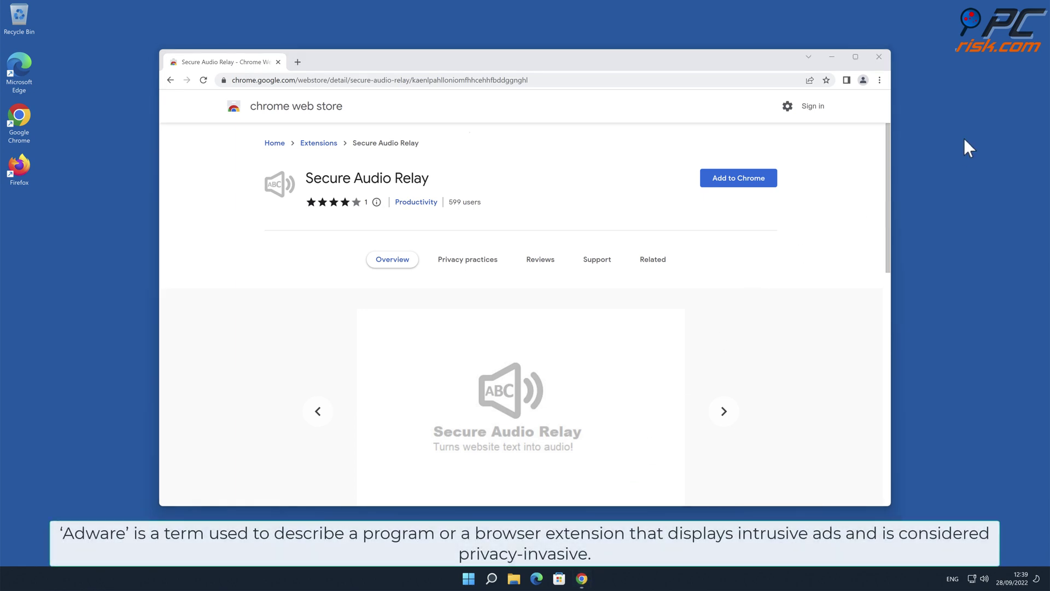
left_click_drag(889, 149, 890, 311)
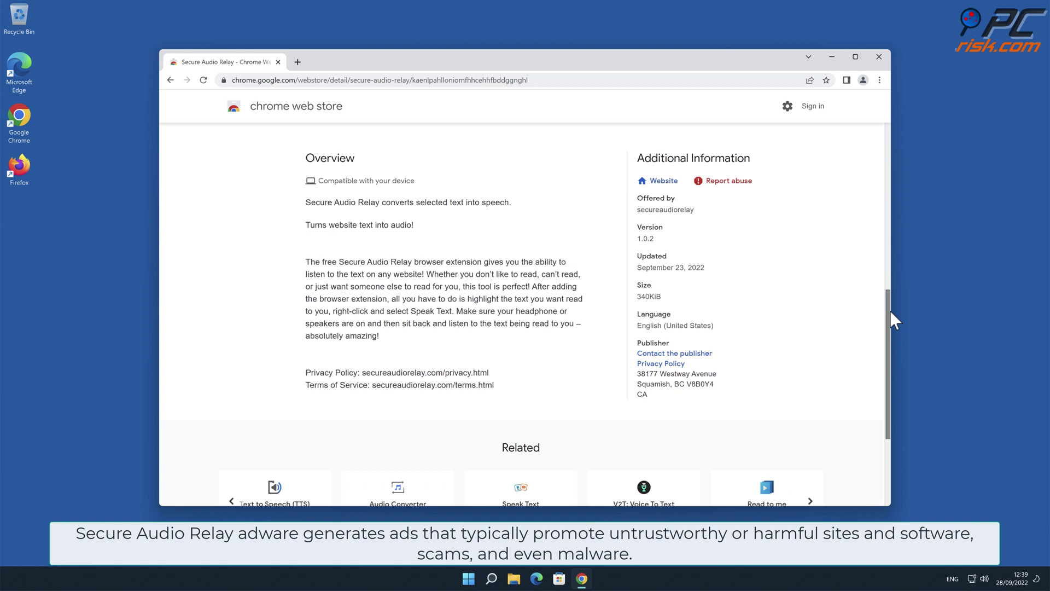
left_click_drag(888, 311, 889, 137)
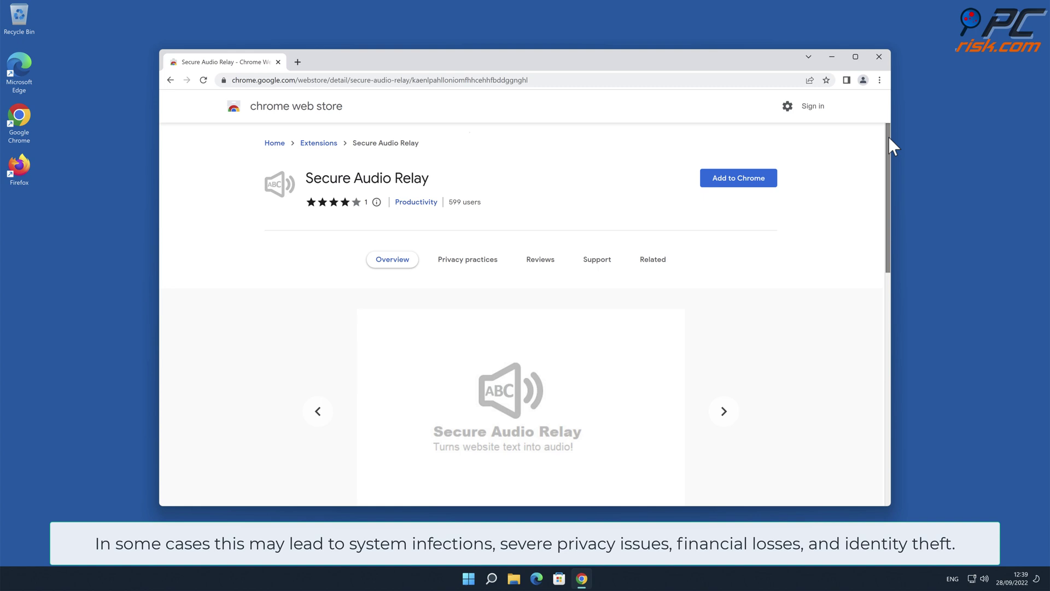
left_click(753, 178)
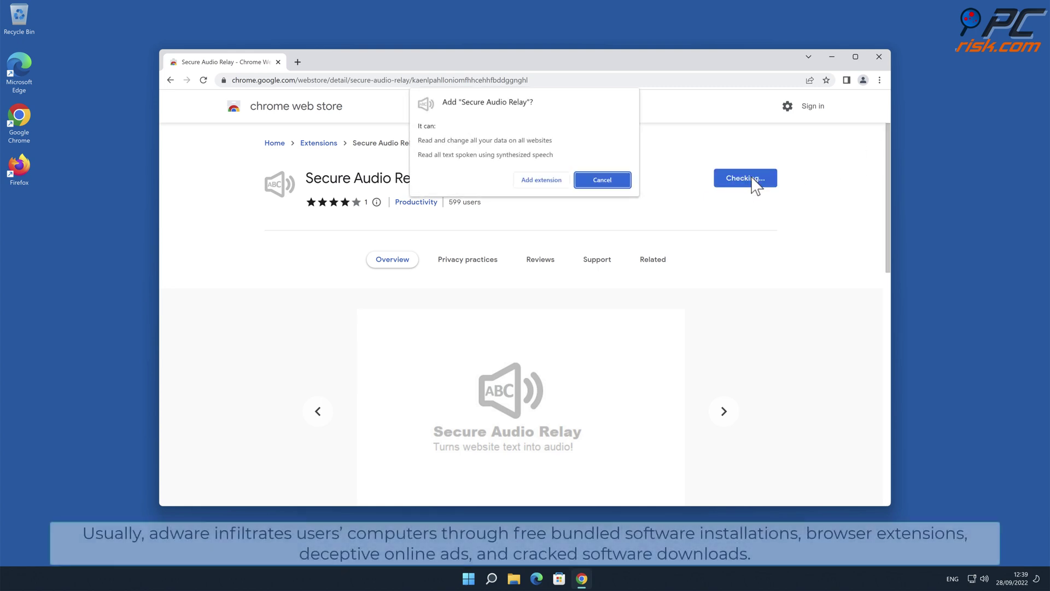
- Confirm installing Secure Audio Relay and close the thankyou.html tab it opened
left_click(558, 181)
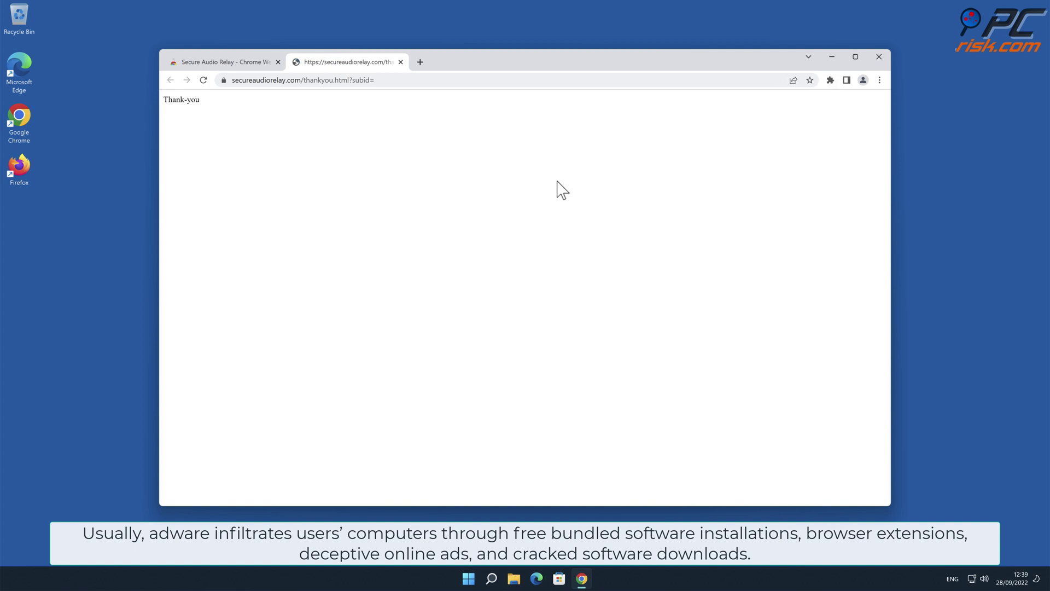
key("ctrl+w")
left_click(880, 80)
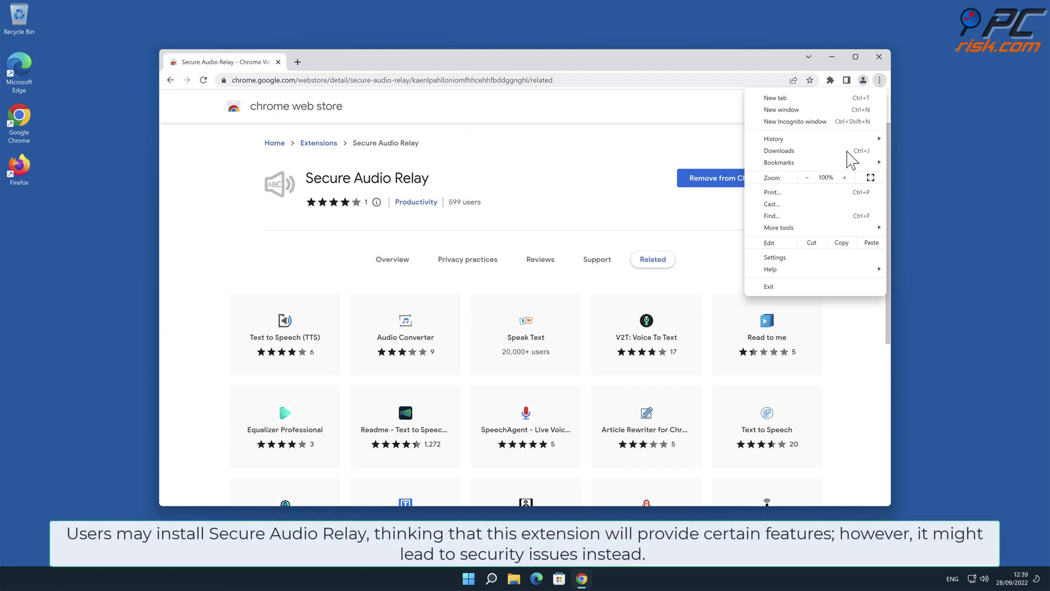
- View Secure Audio Relay on Chrome's More tools > Extensions page, then close Chrome
mouse_move(816, 227)
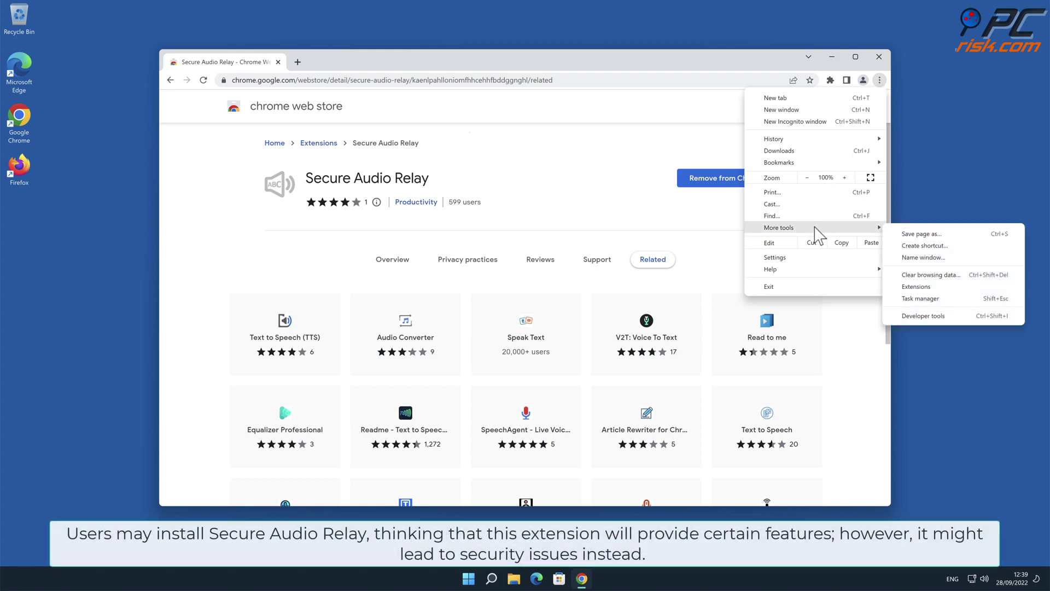
left_click(920, 287)
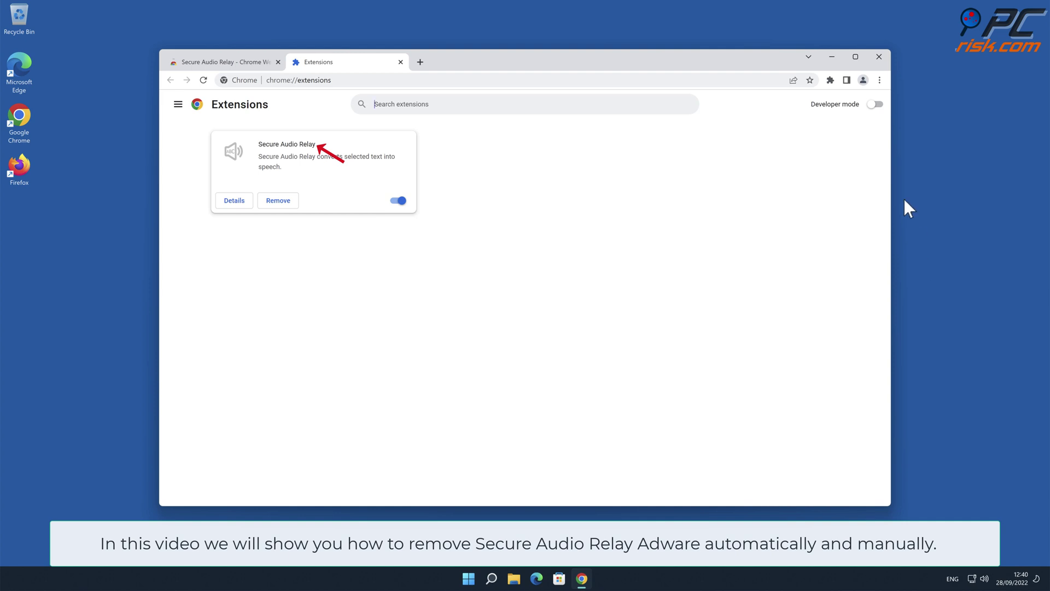
left_click(880, 56)
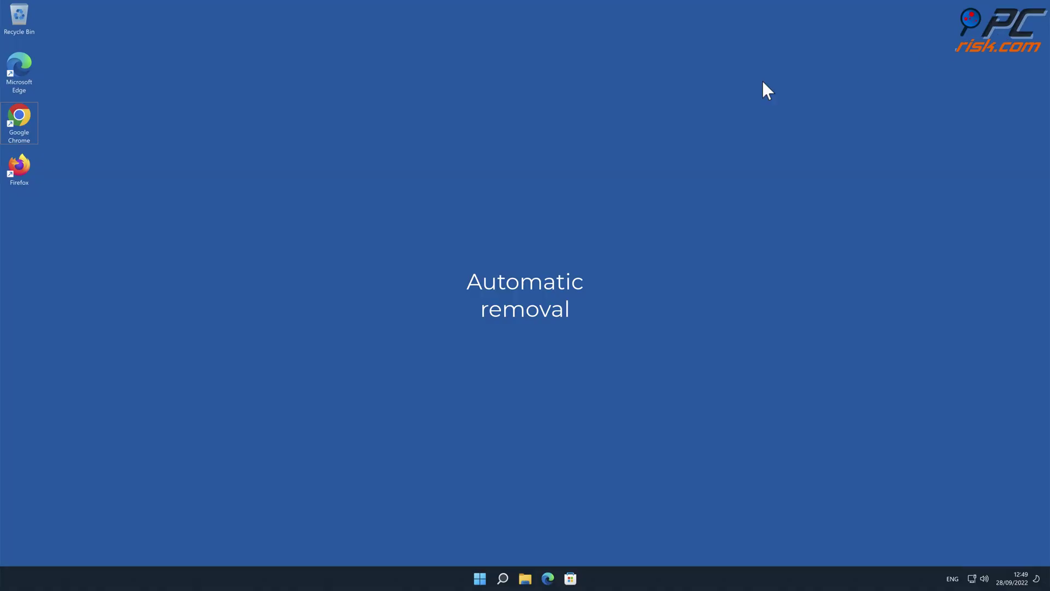
double_click(18, 118)
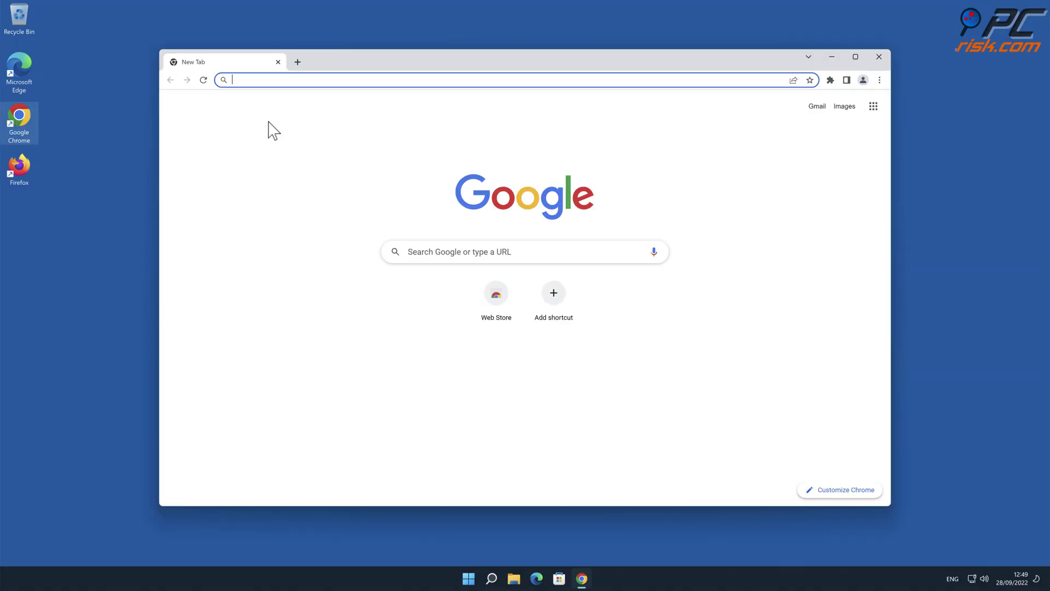
type("www.com")
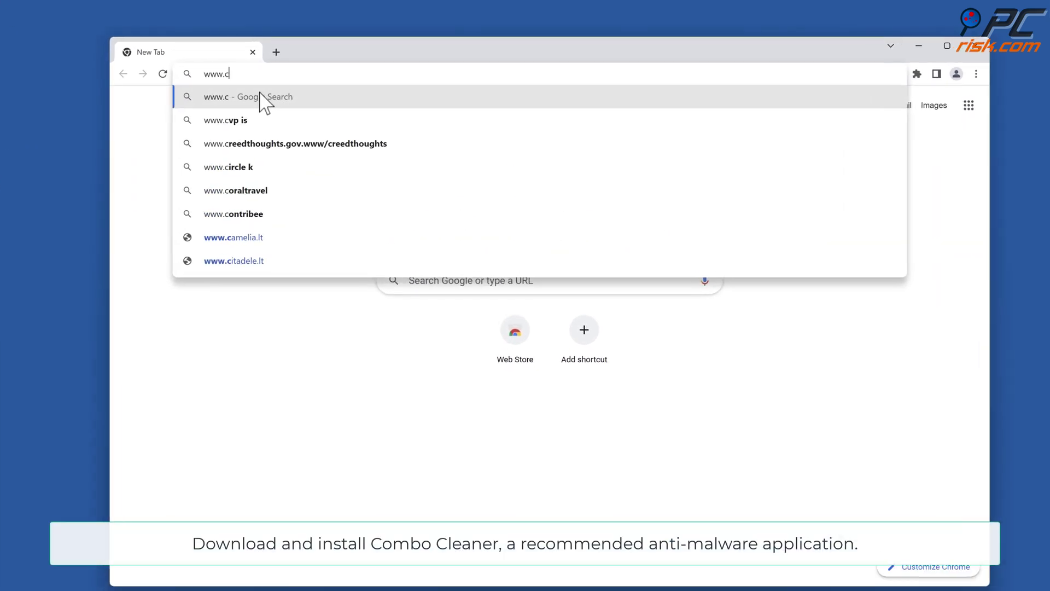
type("bocleaner.com")
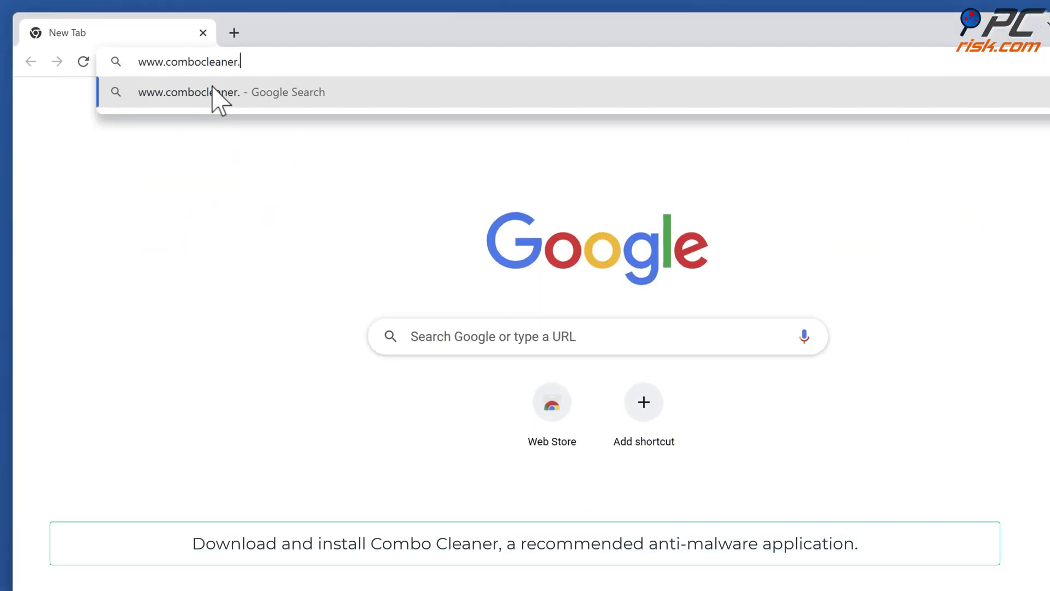
key("Return")
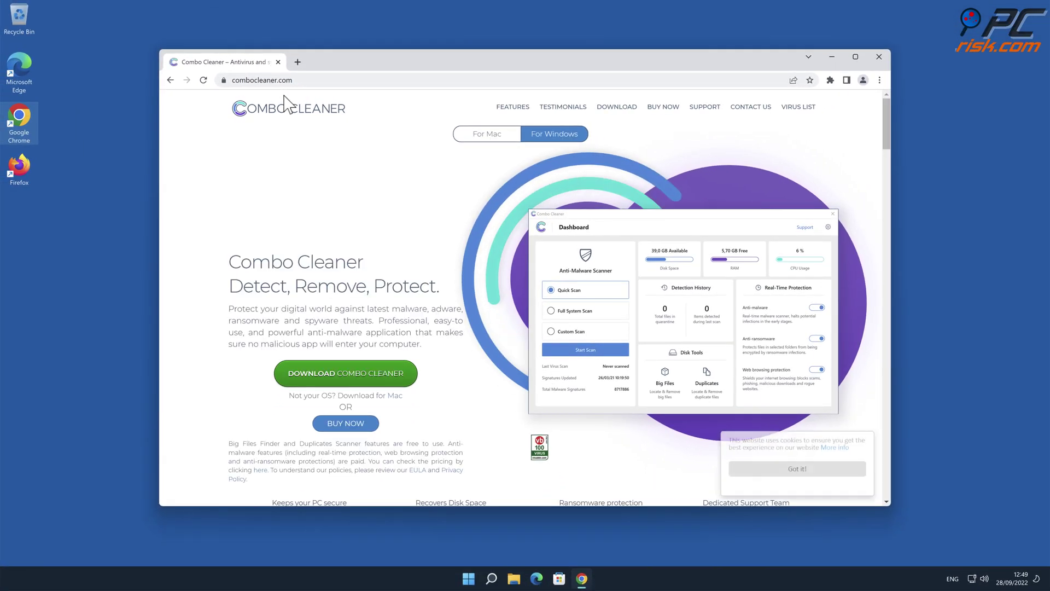
left_click(408, 379)
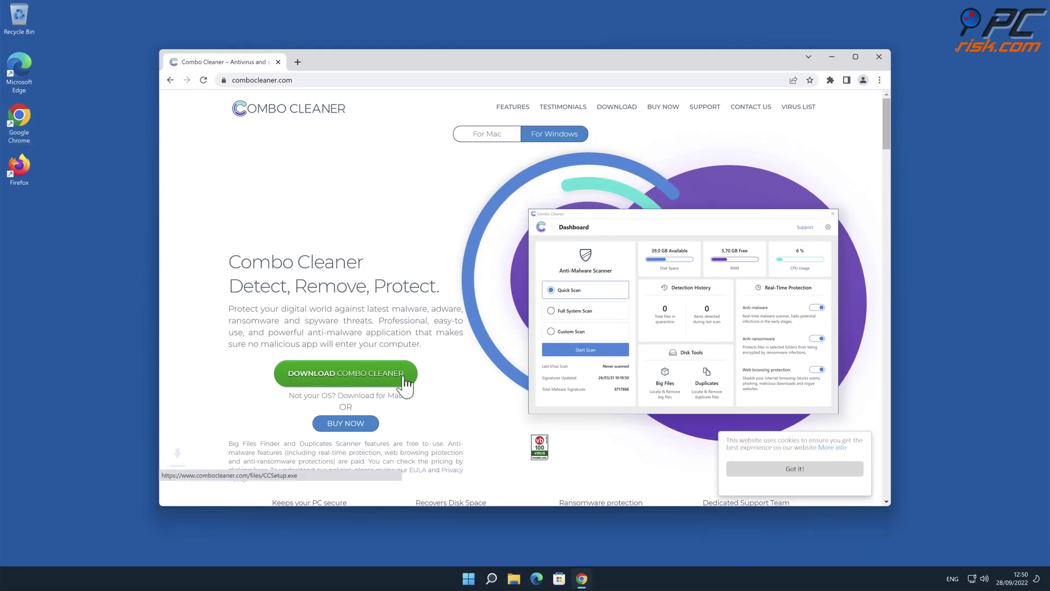
- Run CCSetup.exe to install Combo Cleaner, then close Chrome
left_click(247, 490)
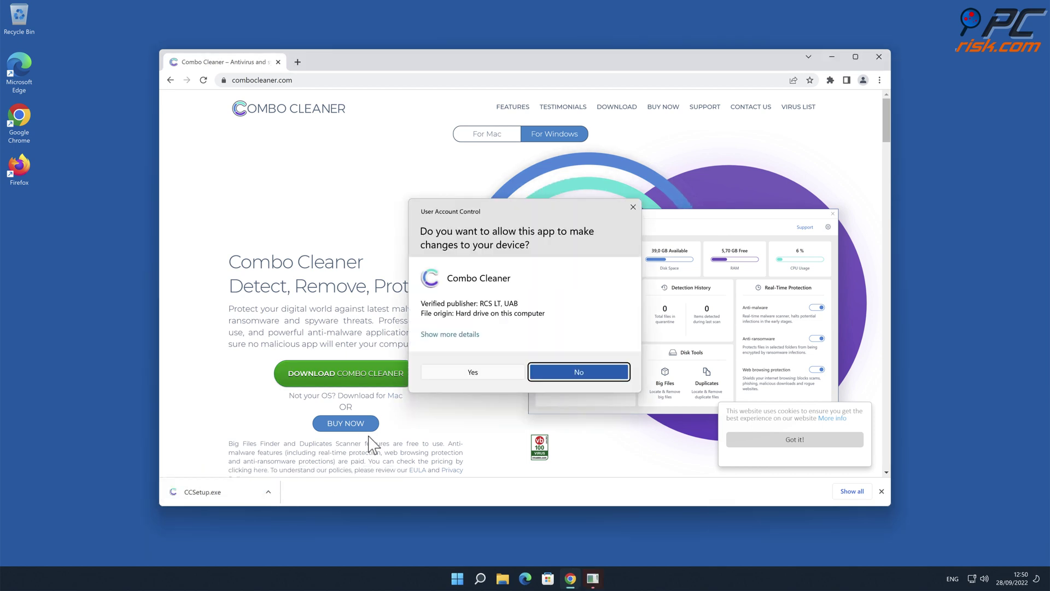
left_click(481, 377)
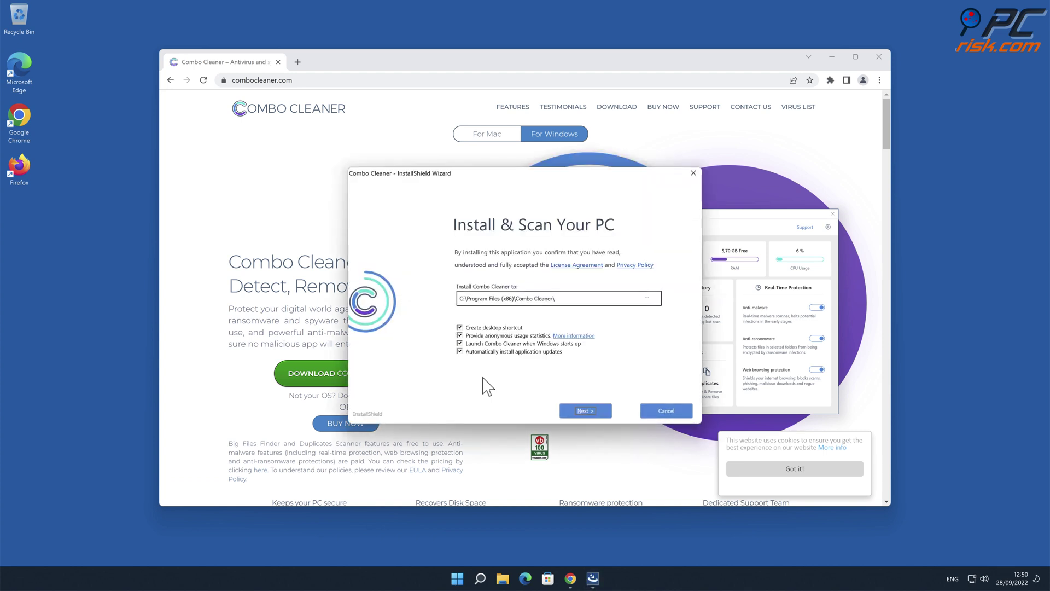
left_click(600, 410)
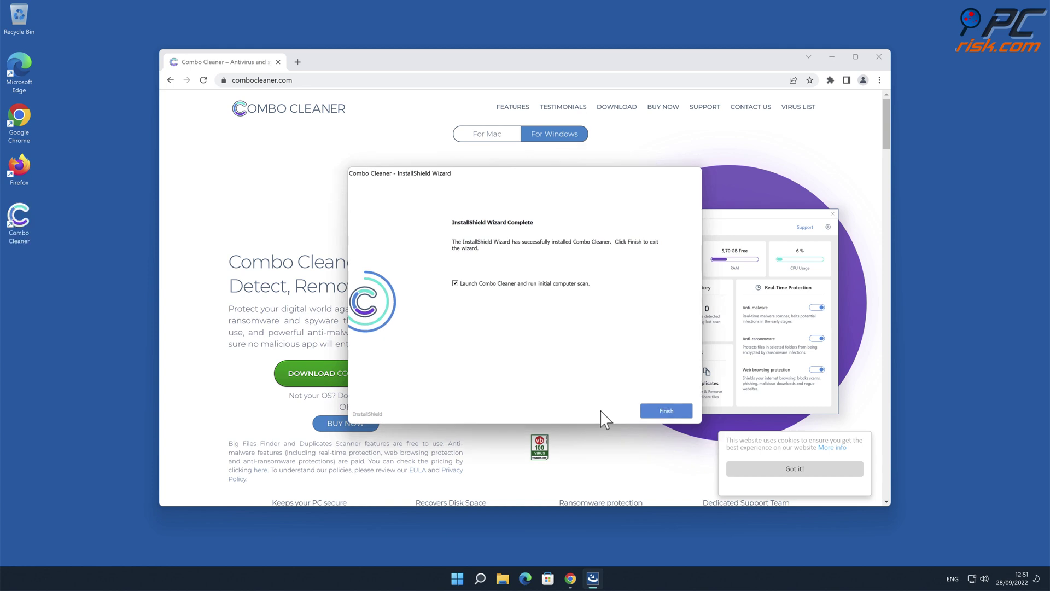
left_click(669, 411)
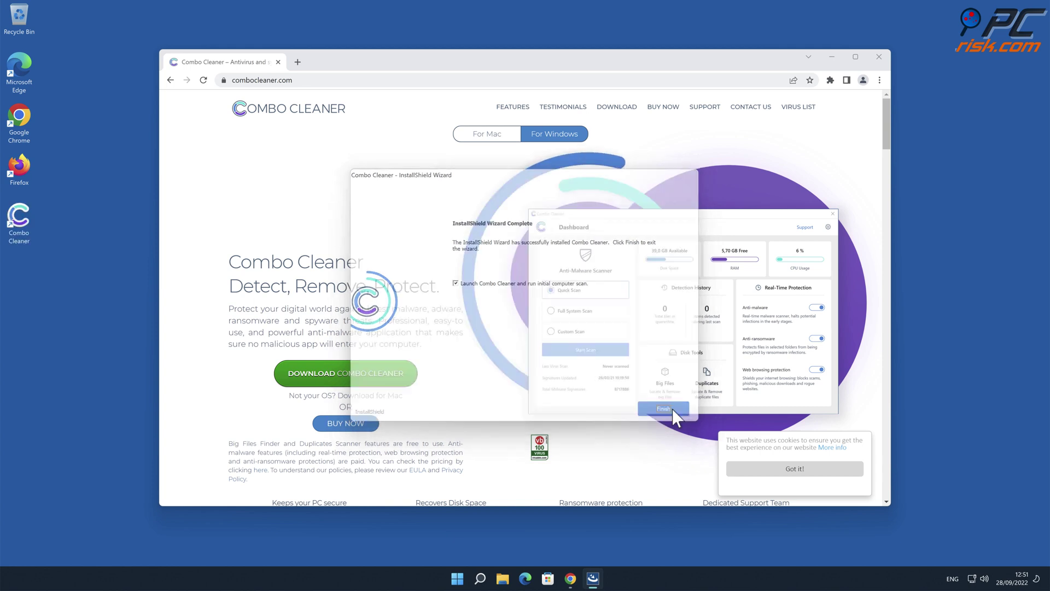
left_click(879, 57)
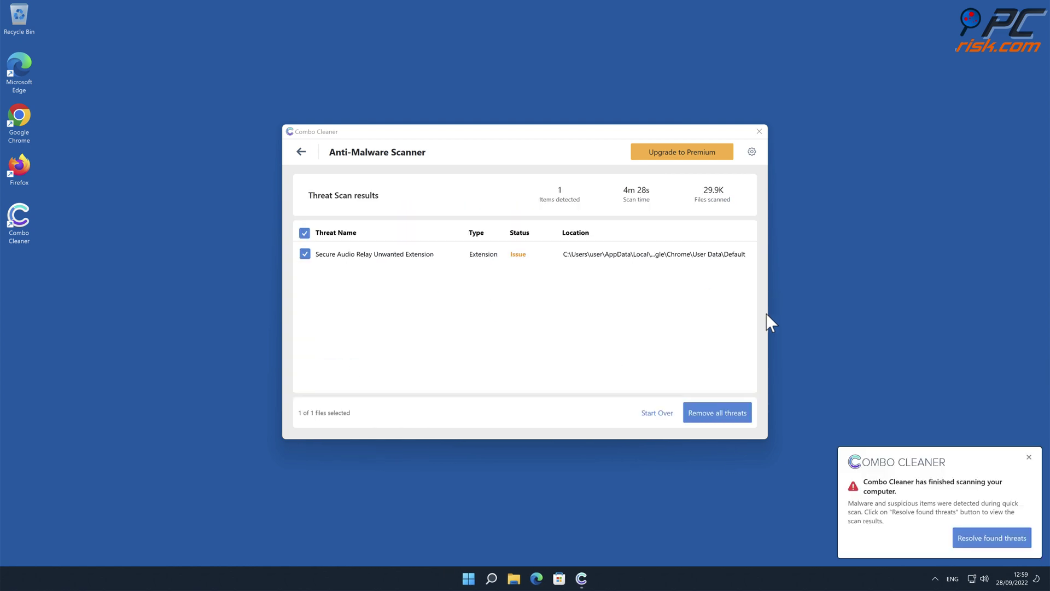
- Activate Combo Cleaner with the activation key and quarantine the Secure Audio Relay threat
left_click(738, 409)
left_click(399, 400)
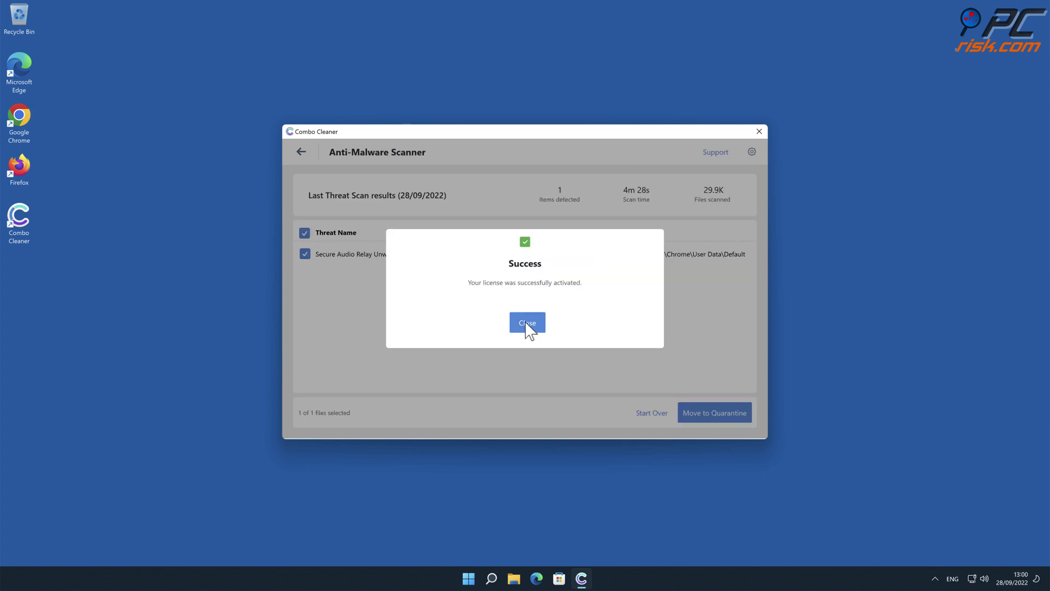
left_click(528, 326)
left_click(743, 414)
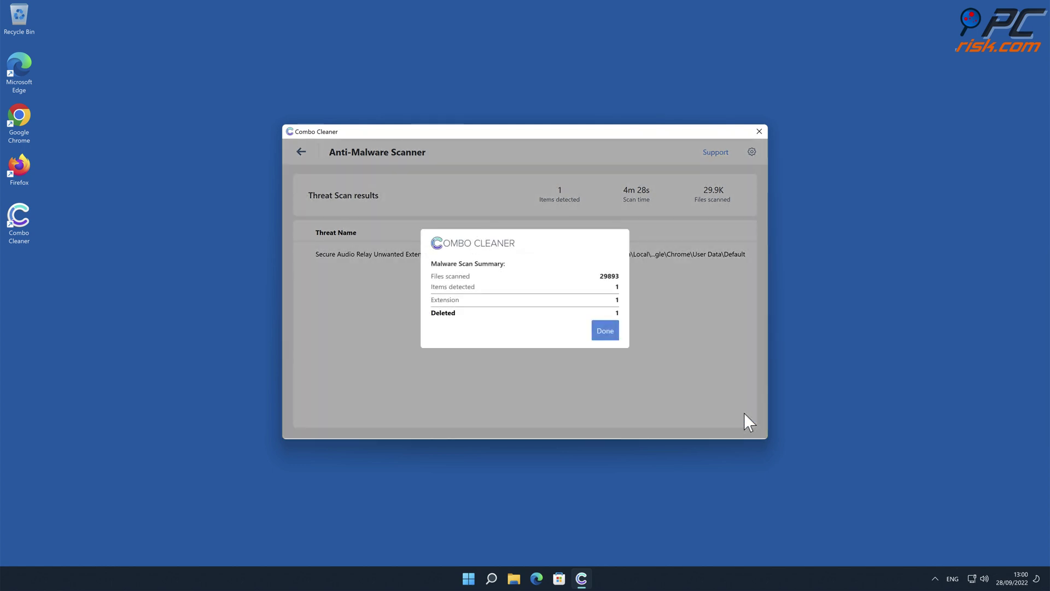
left_click(613, 337)
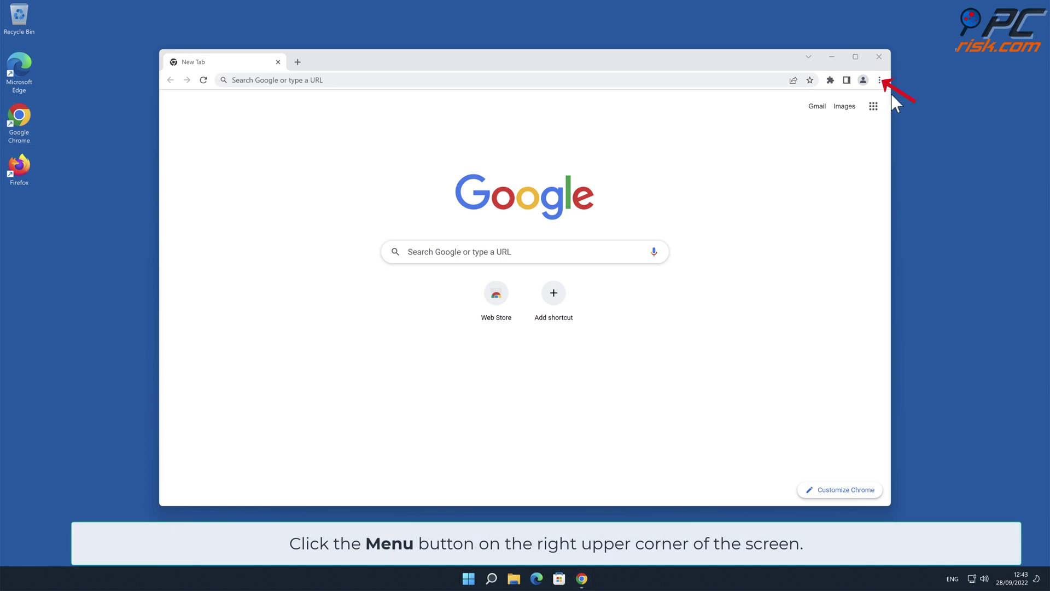
- Remove Secure Audio Relay from Chrome's More tools > Extensions page and confirm
left_click(880, 80)
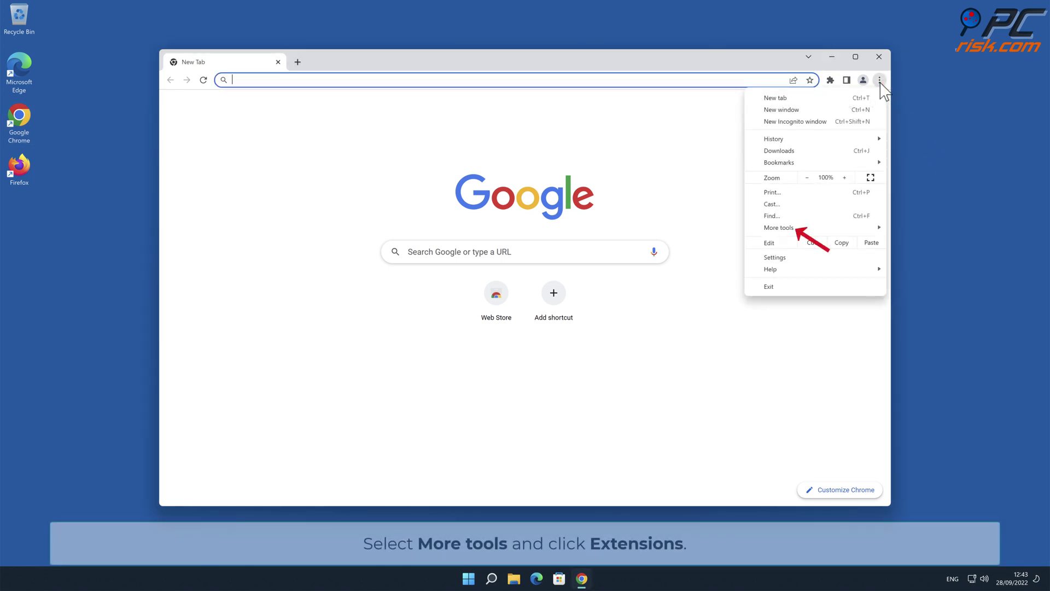
mouse_move(821, 227)
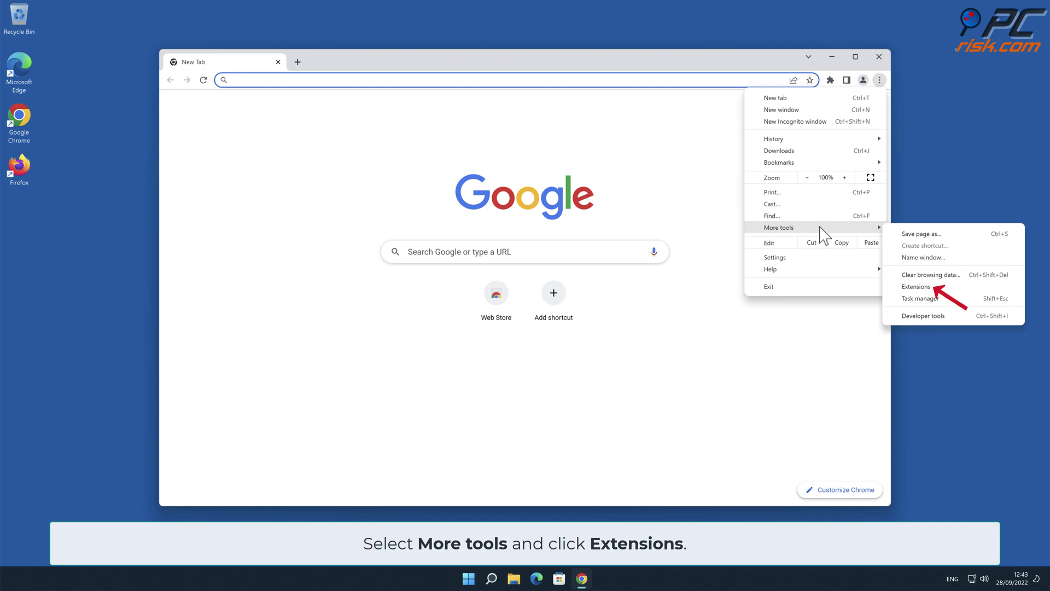
left_click(919, 286)
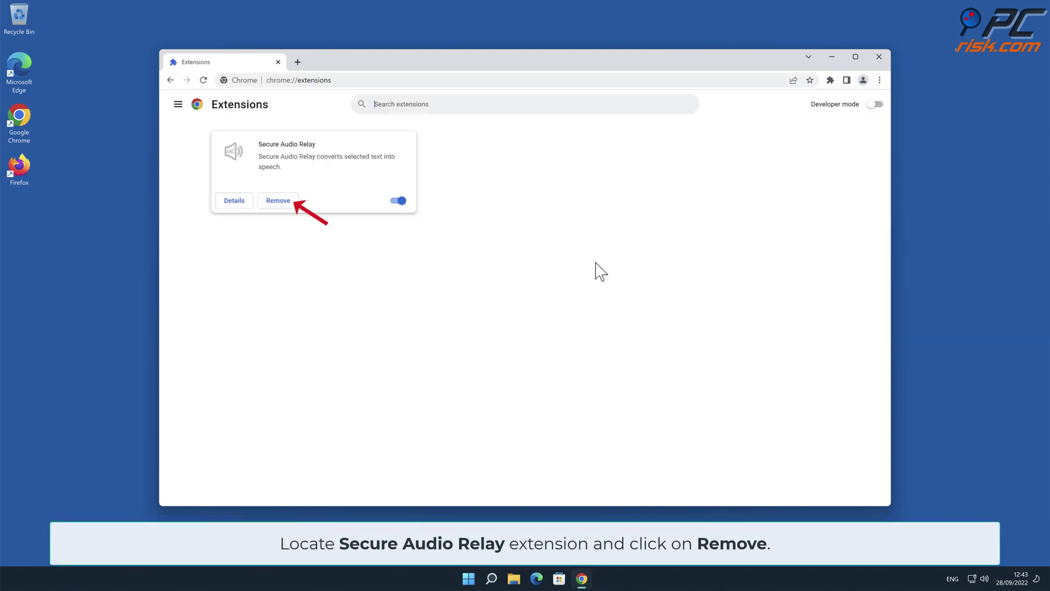
left_click(287, 204)
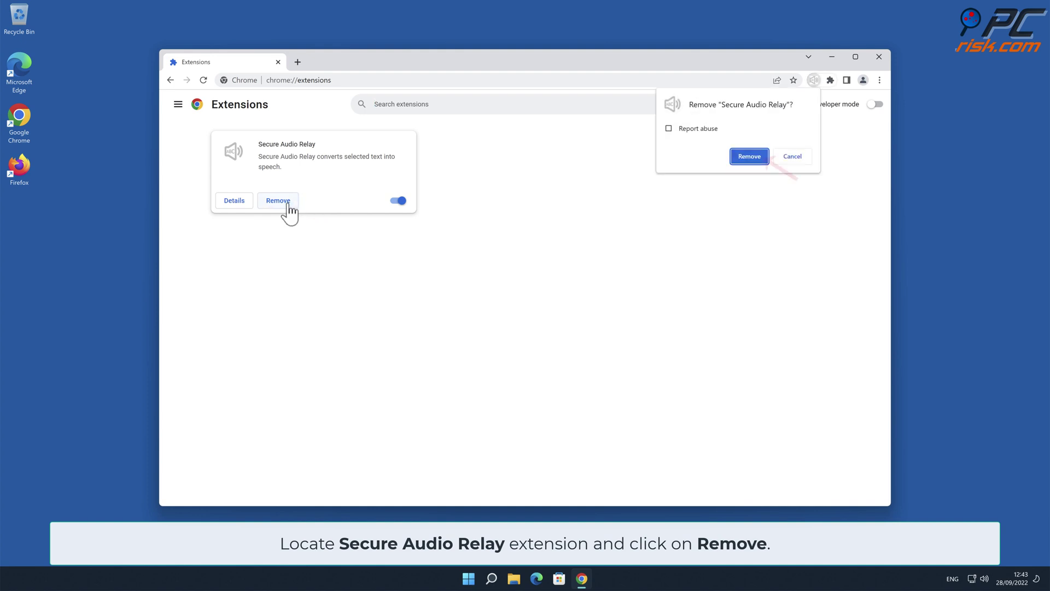
left_click(762, 159)
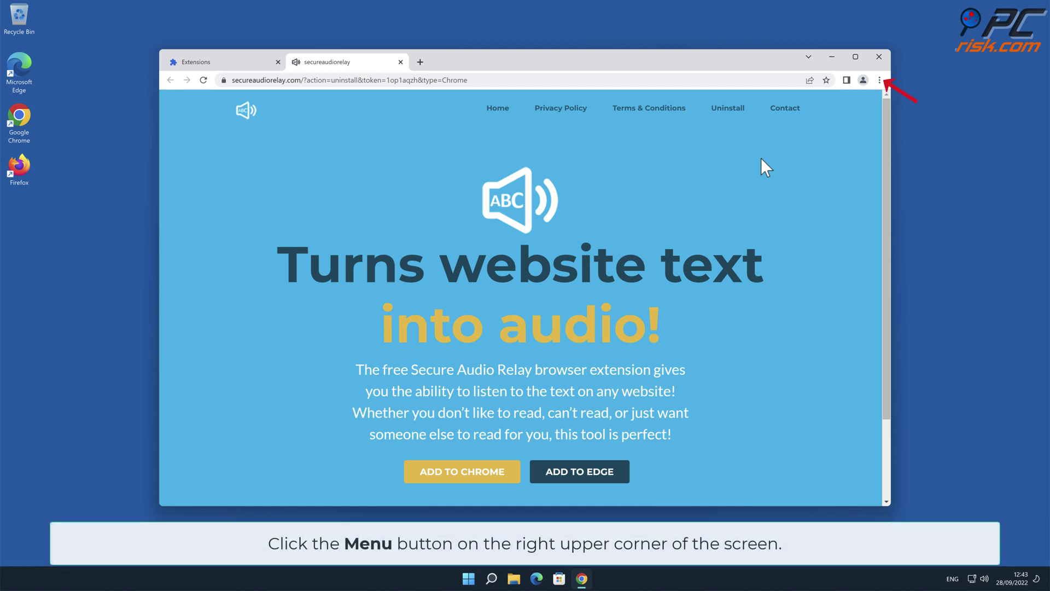
- Reset Chrome's settings to original defaults under Reset and clean up, then close Chrome
left_click(880, 80)
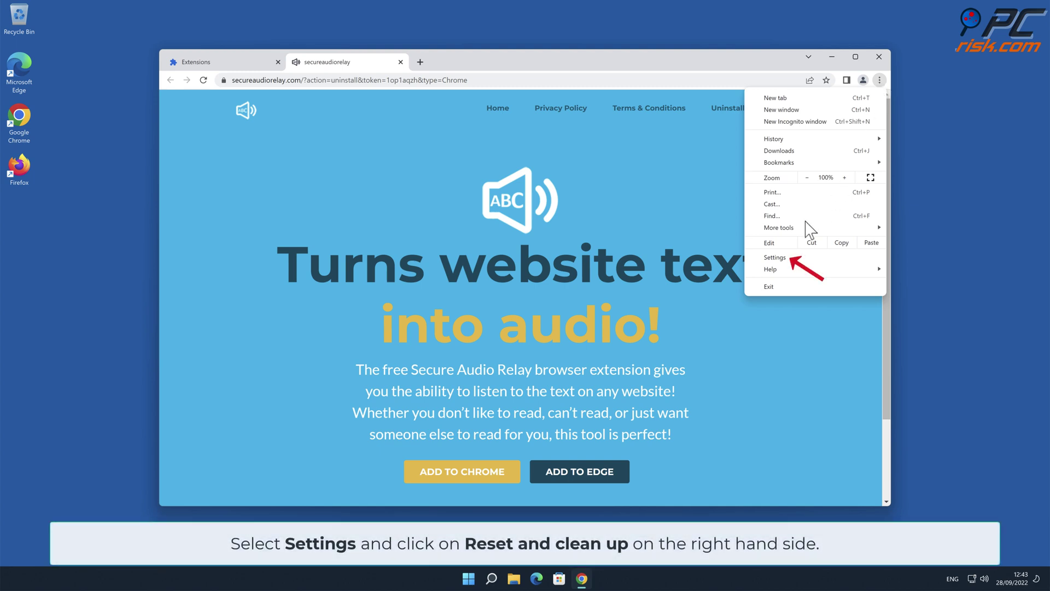
left_click(791, 258)
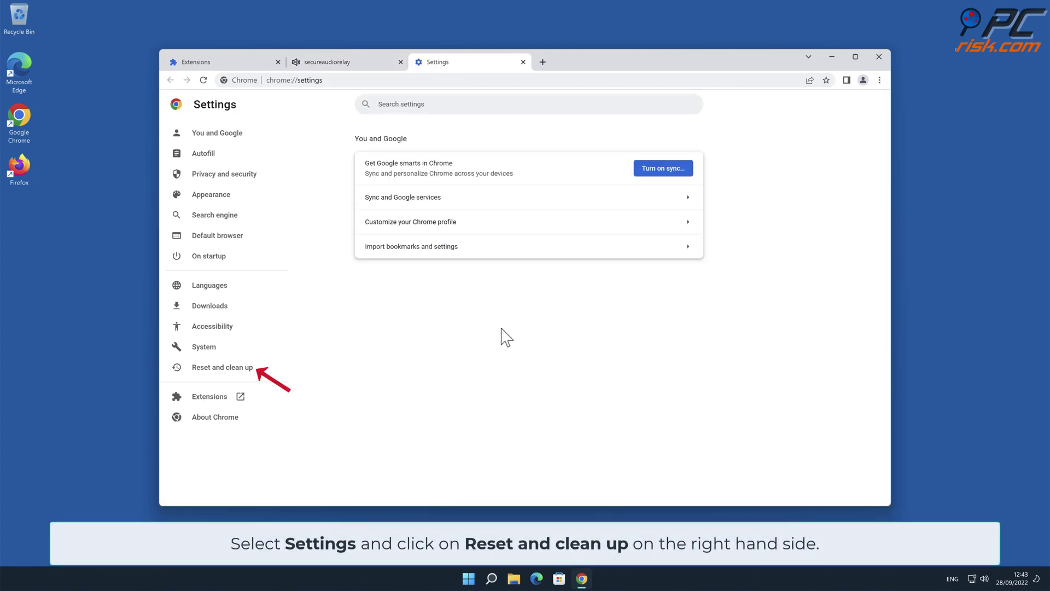
left_click(249, 372)
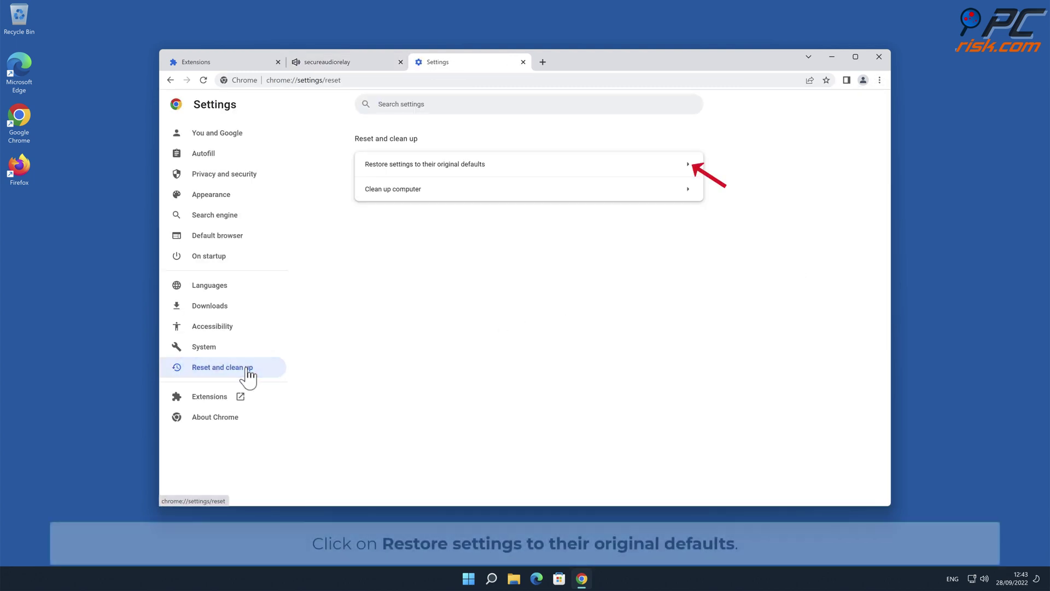
left_click(688, 167)
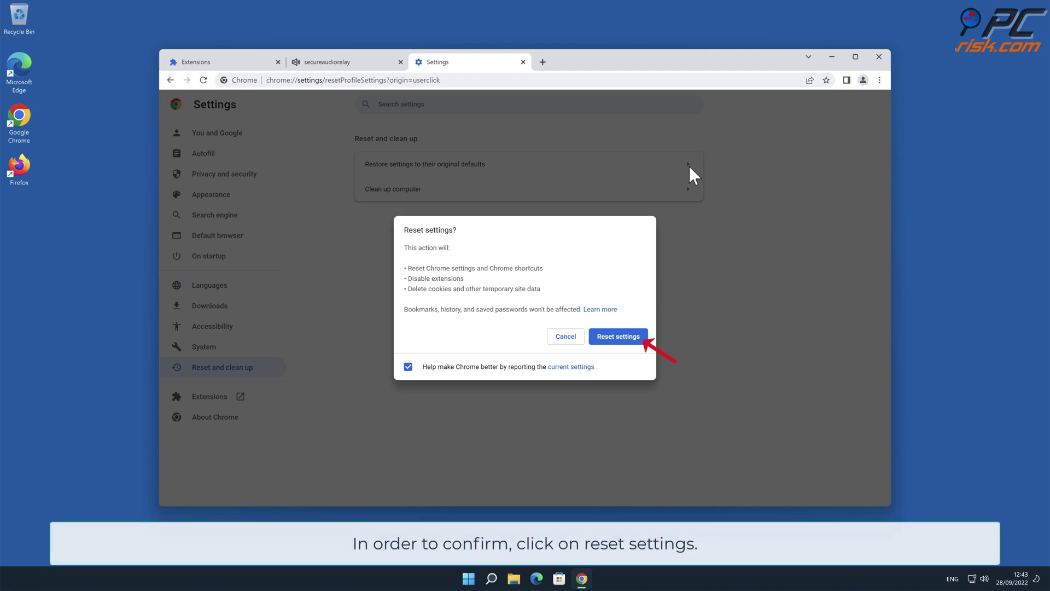
left_click(642, 339)
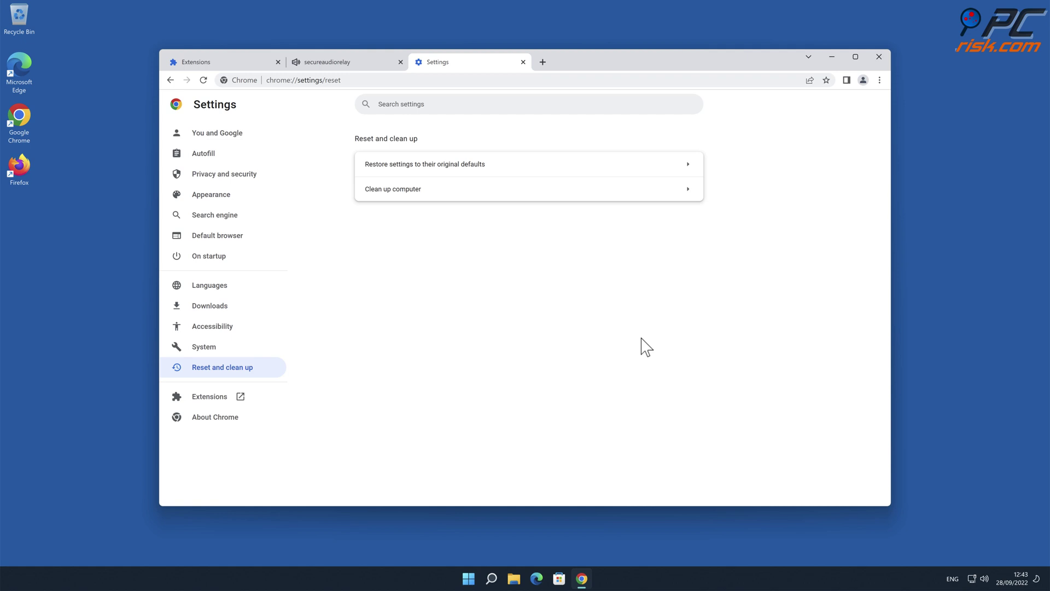
left_click(879, 57)
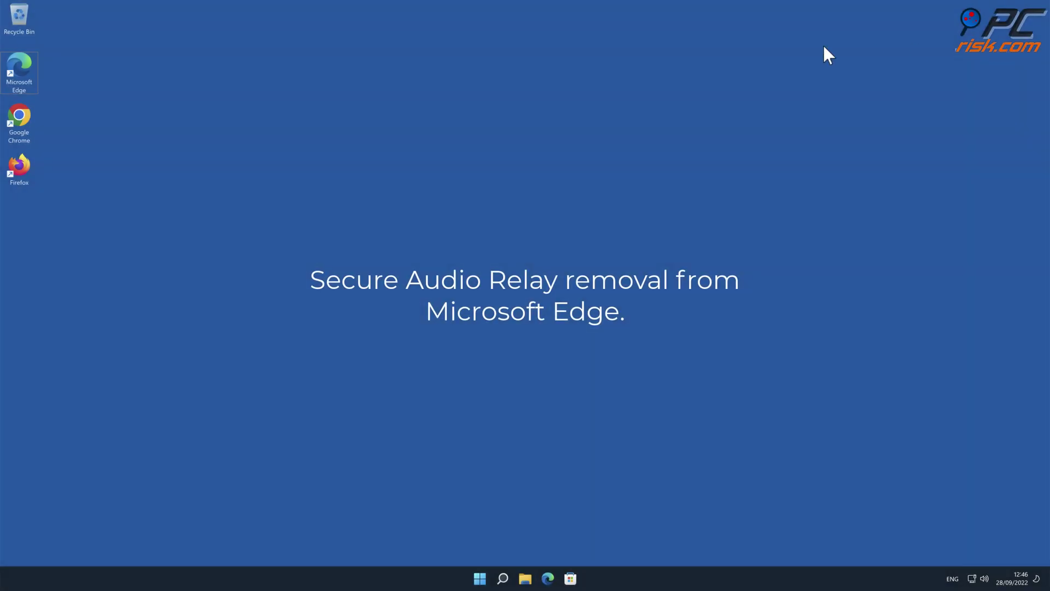
- Launch Edge and remove Secure Audio Relay from its Manage extensions page
double_click(36, 67)
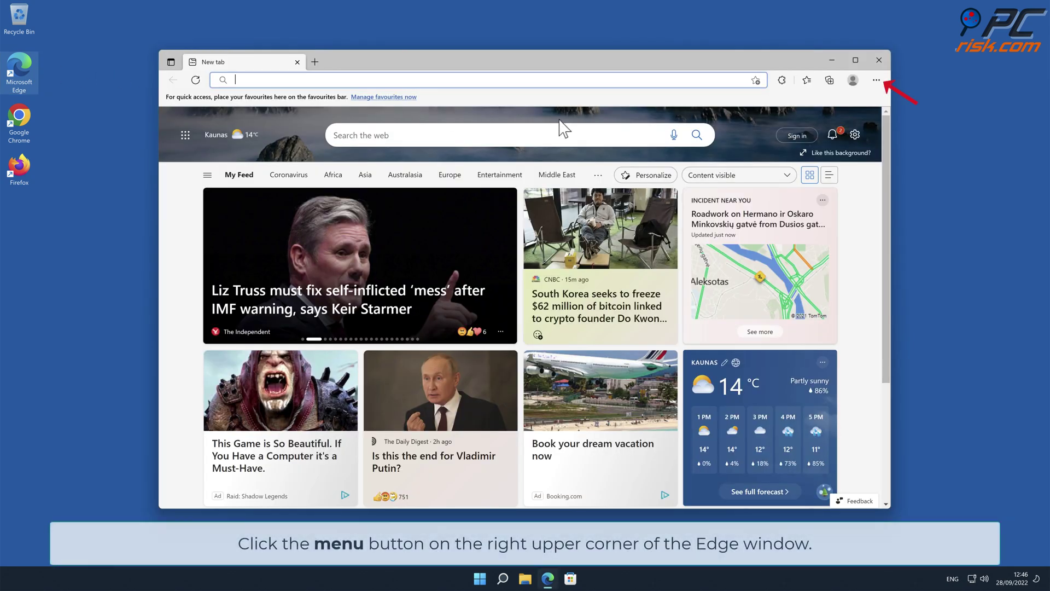
left_click(957, 156)
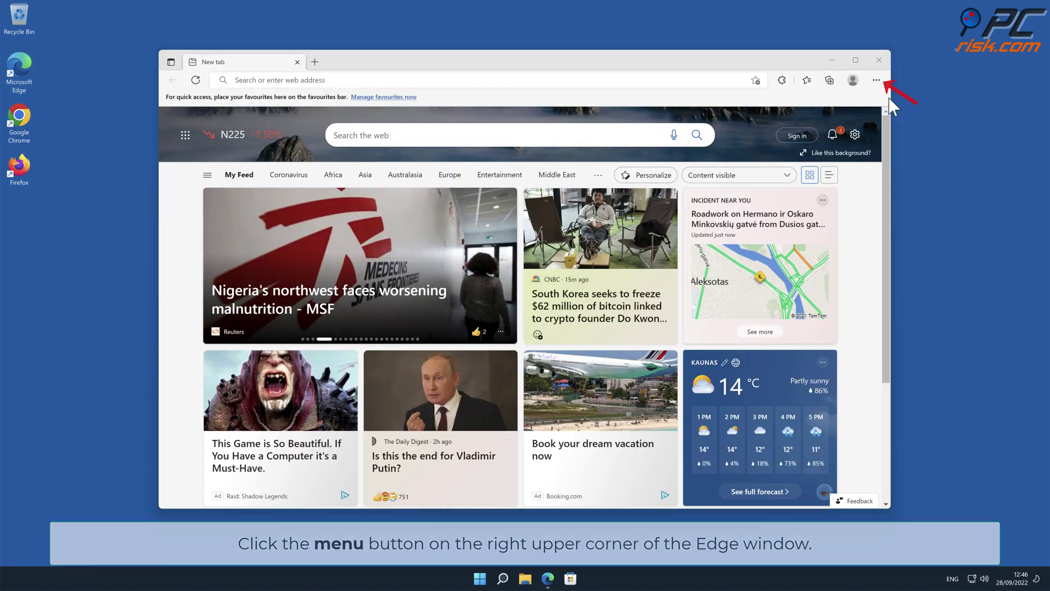
left_click(876, 80)
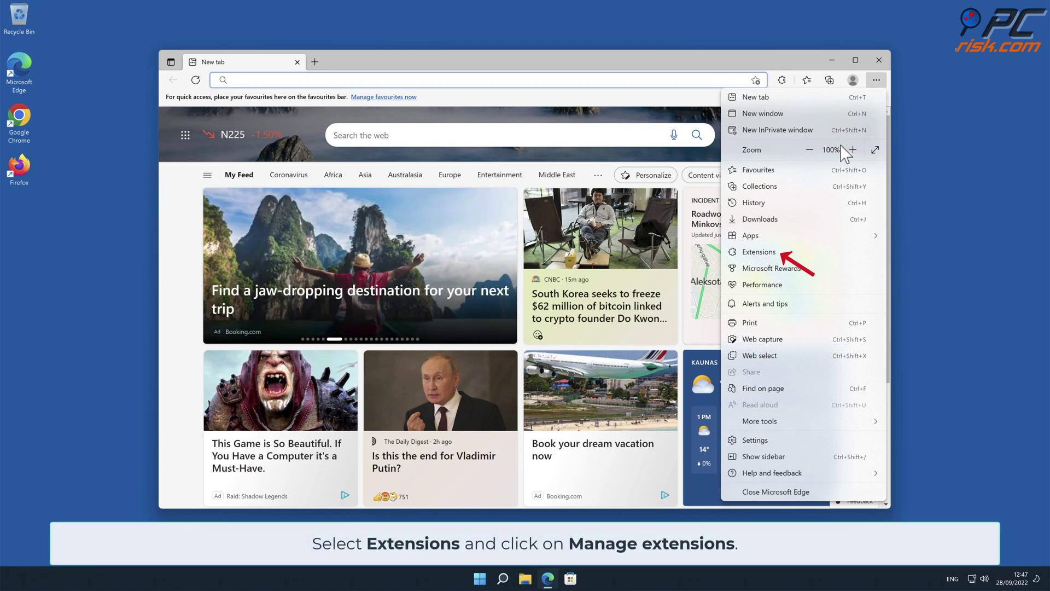
left_click(762, 253)
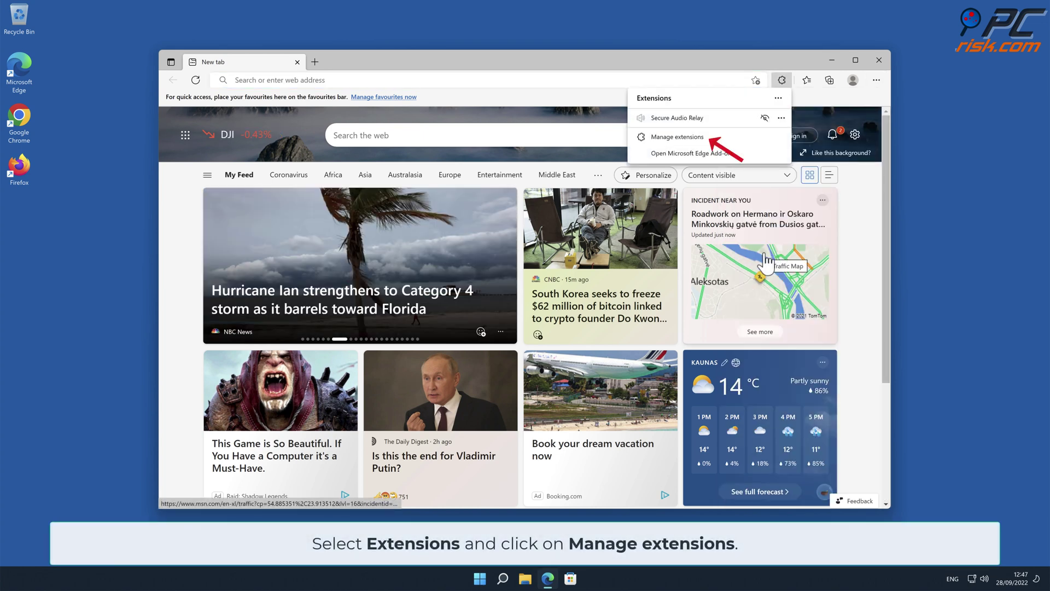
left_click(692, 141)
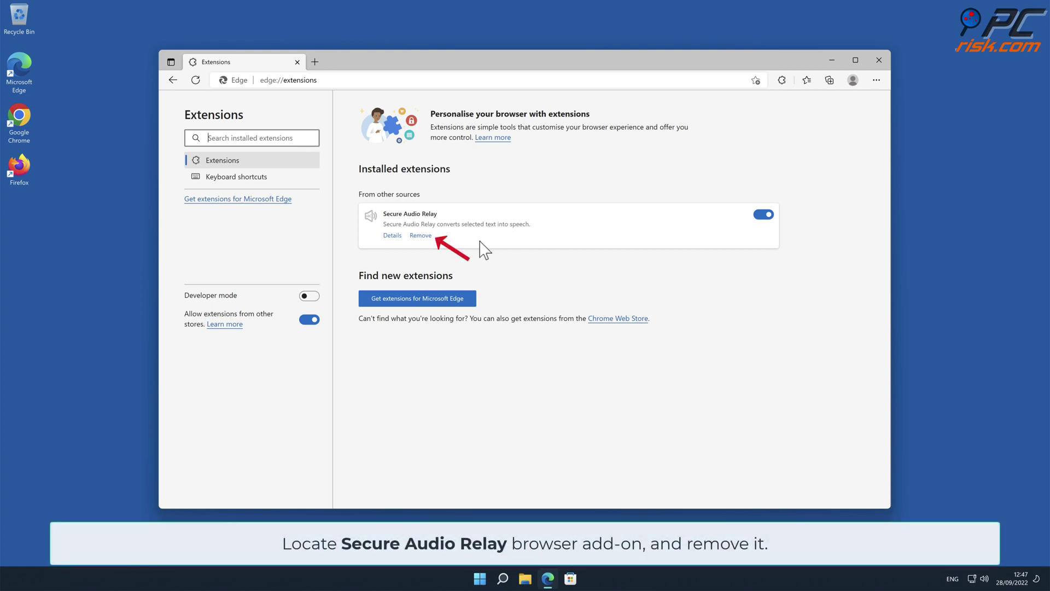
left_click(428, 237)
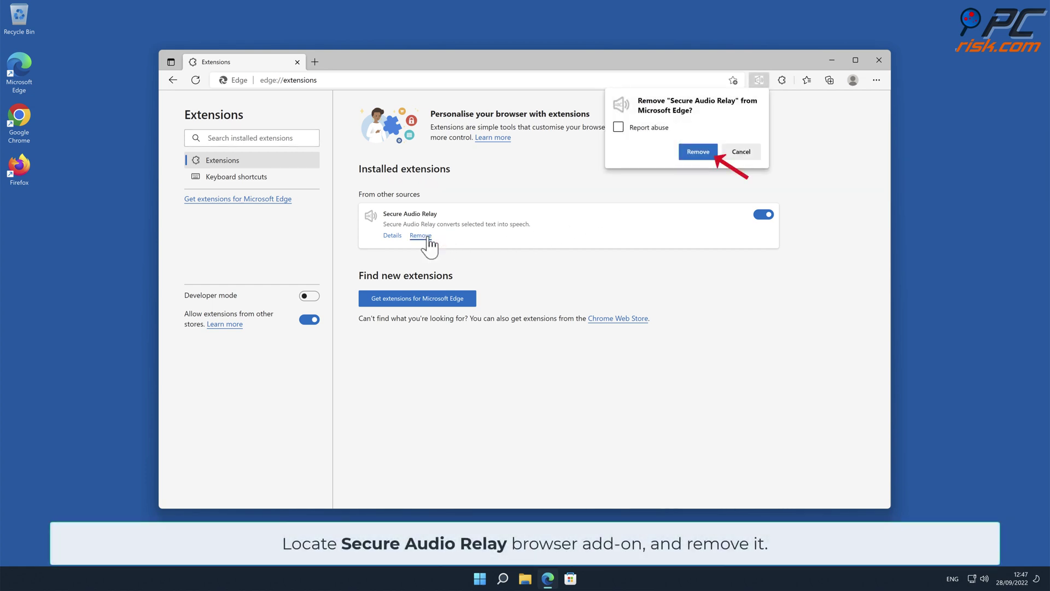
left_click(703, 154)
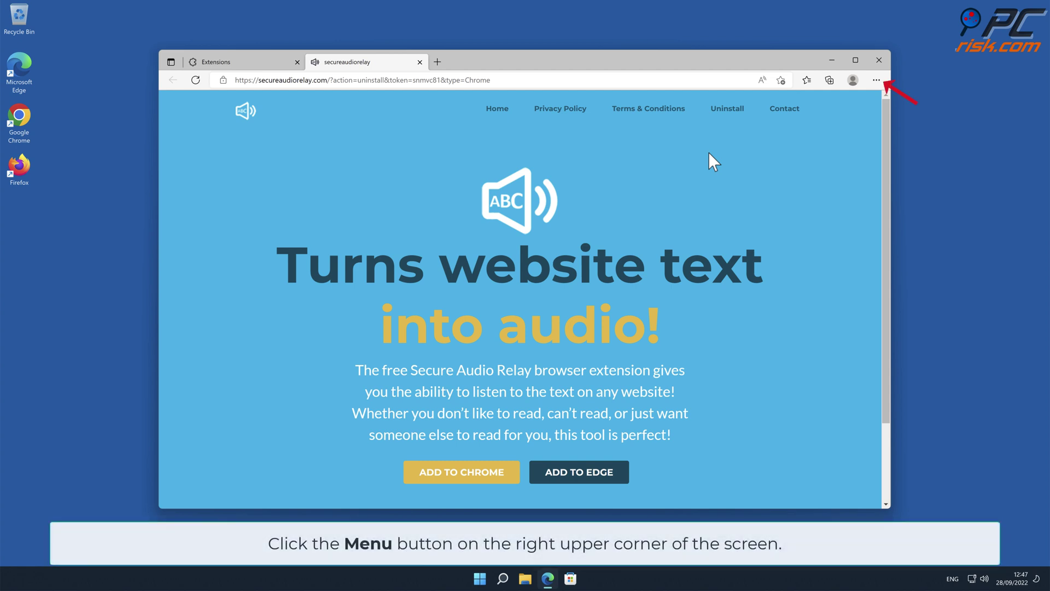
- Reset Edge via Settings > Reset settings to default values, then close Edge
left_click(876, 80)
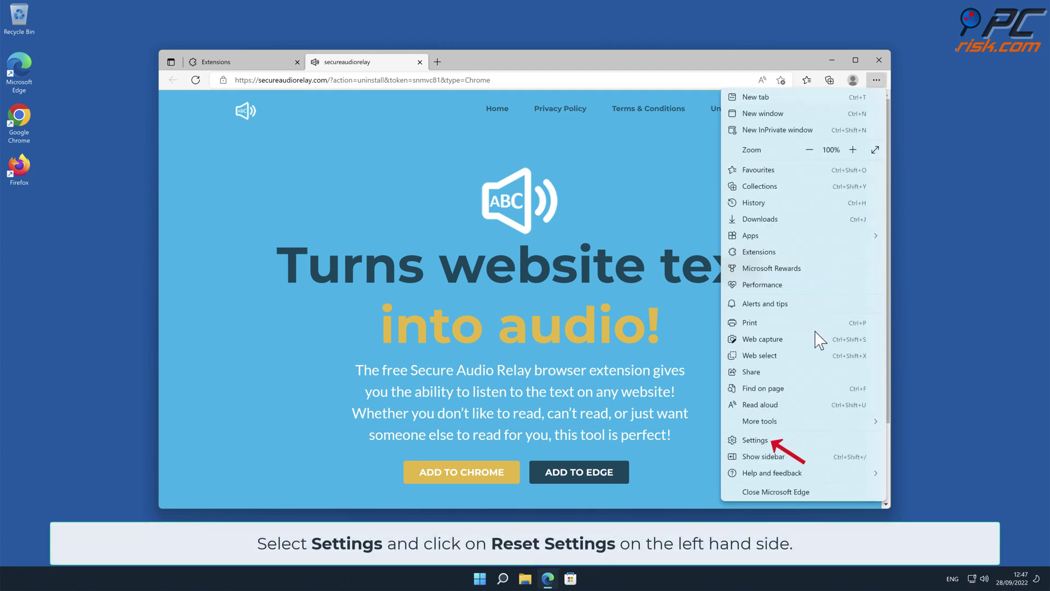
left_click(763, 440)
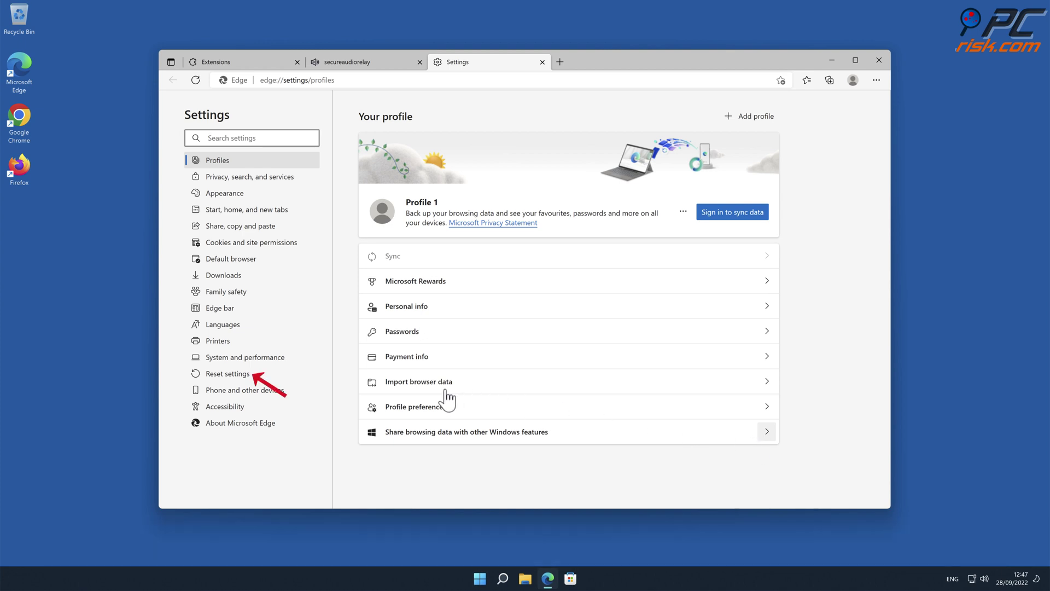
left_click(252, 383)
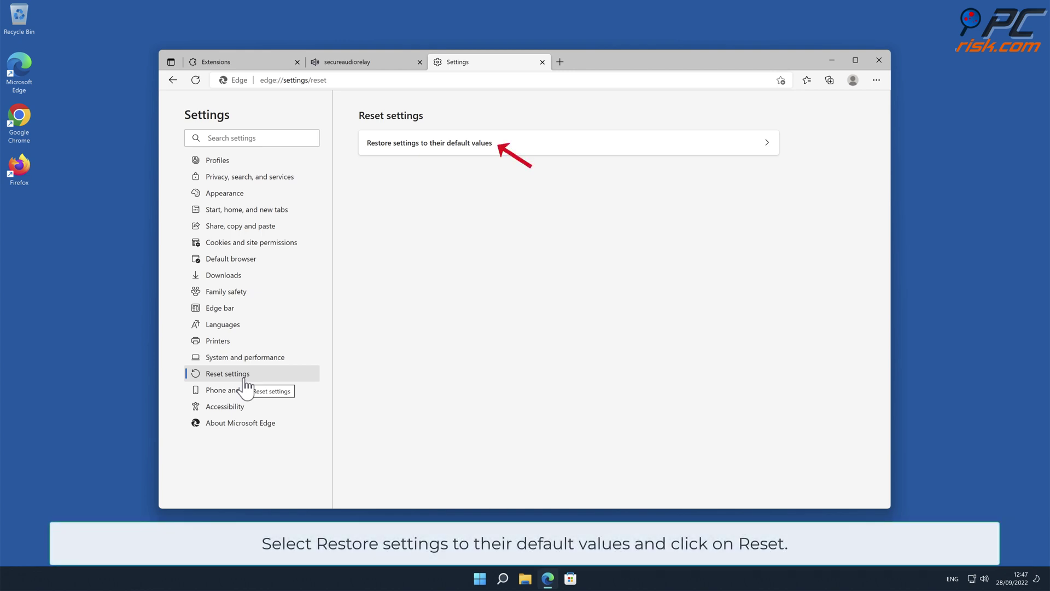
left_click(768, 144)
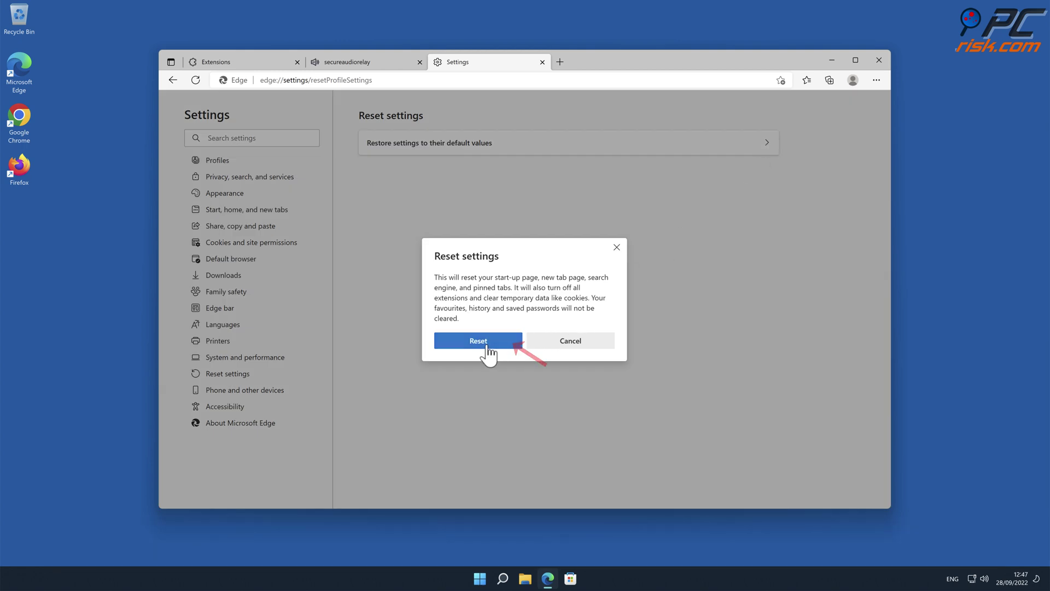
left_click(487, 344)
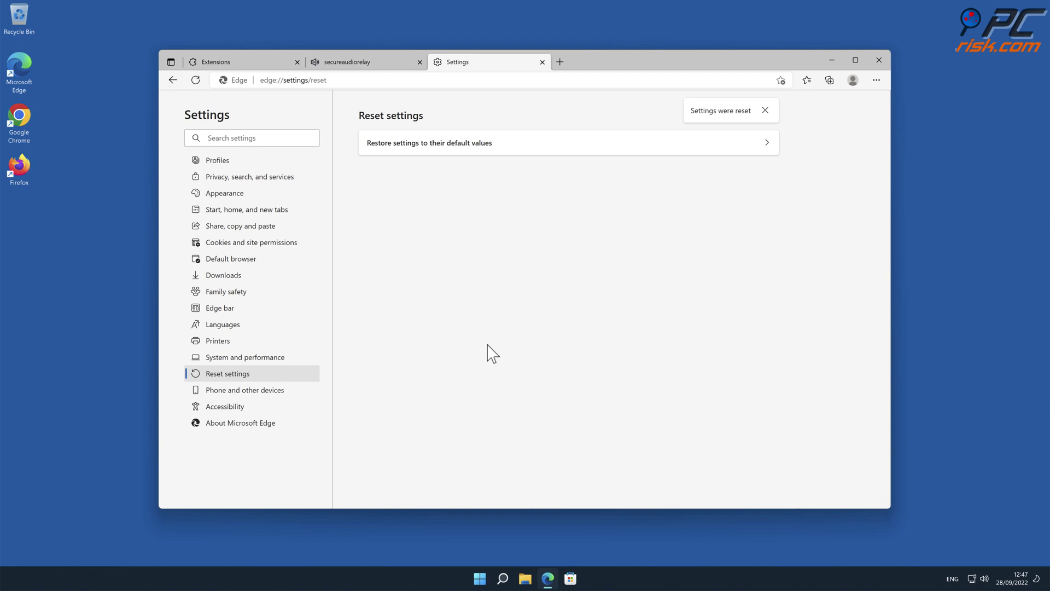
left_click(880, 61)
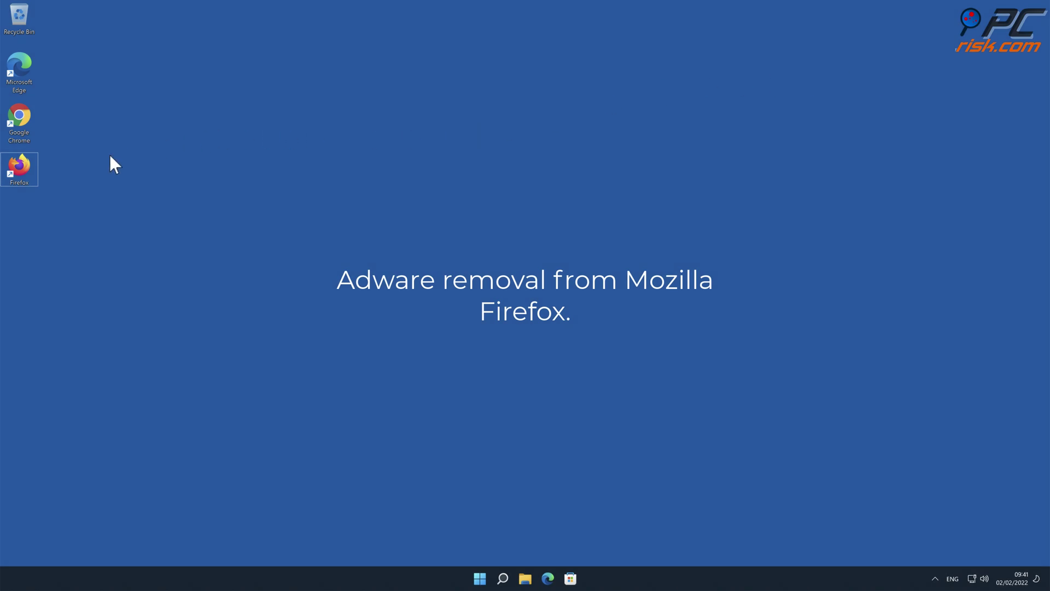
- Launch Firefox and open the Extensions list in Add-ons and themes
double_click(24, 166)
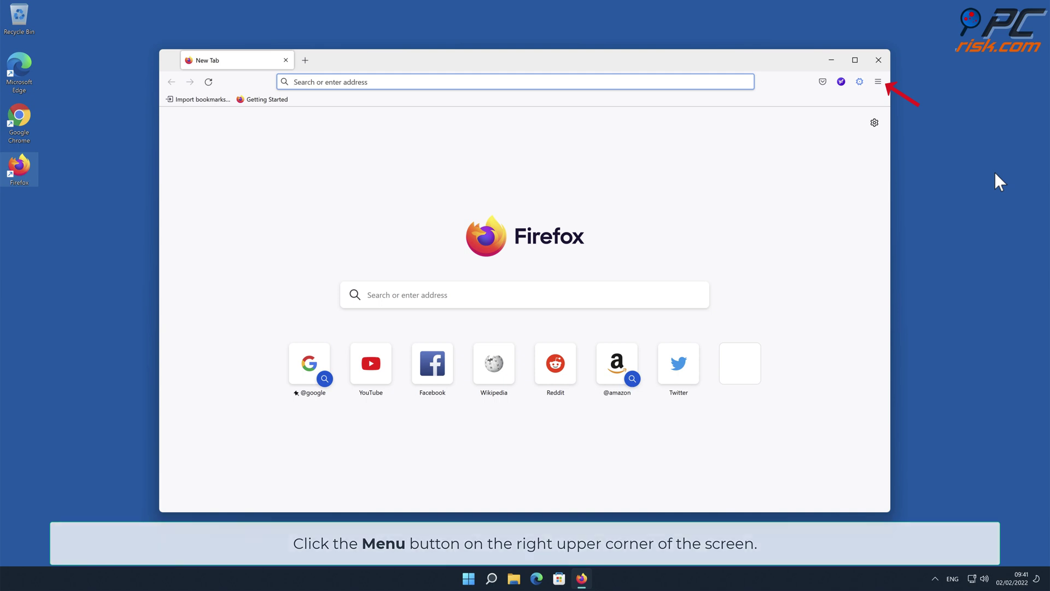
left_click(878, 81)
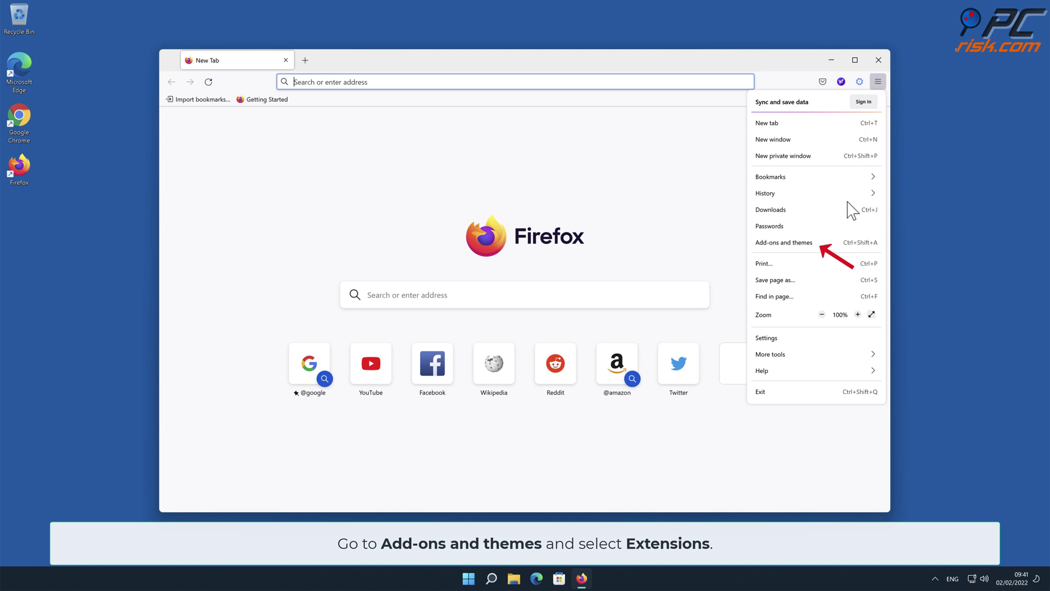
left_click(845, 243)
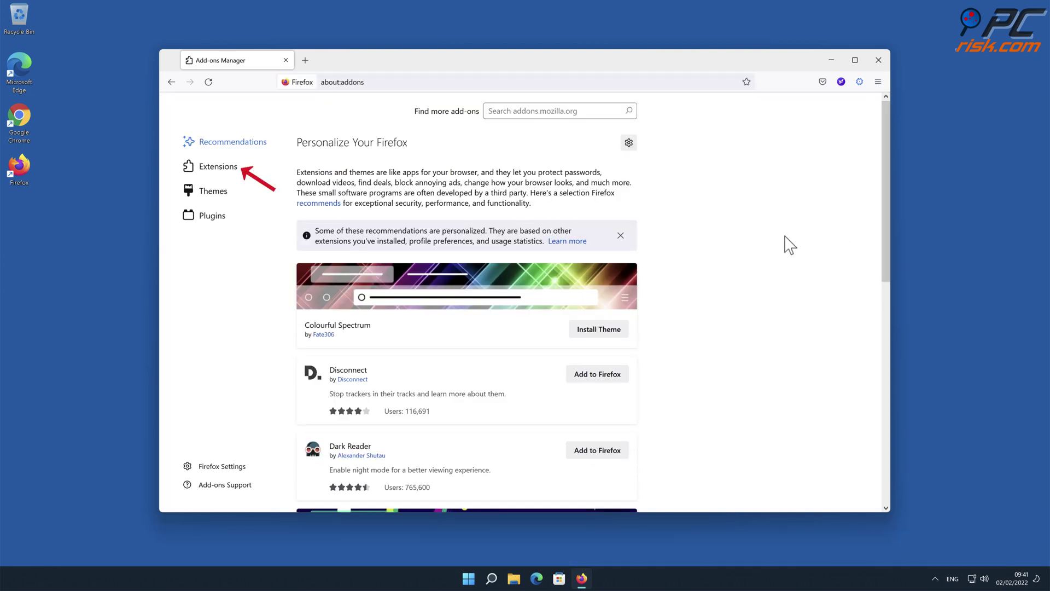
left_click(235, 171)
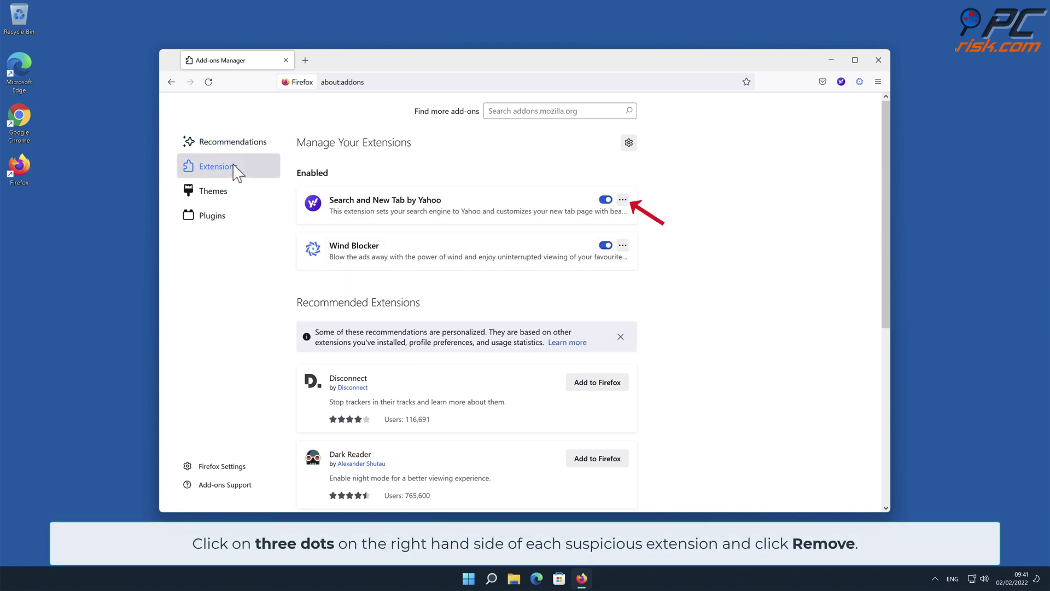
- Remove the Search and New Tab by Yahoo and Wind Blocker extensions
left_click(623, 201)
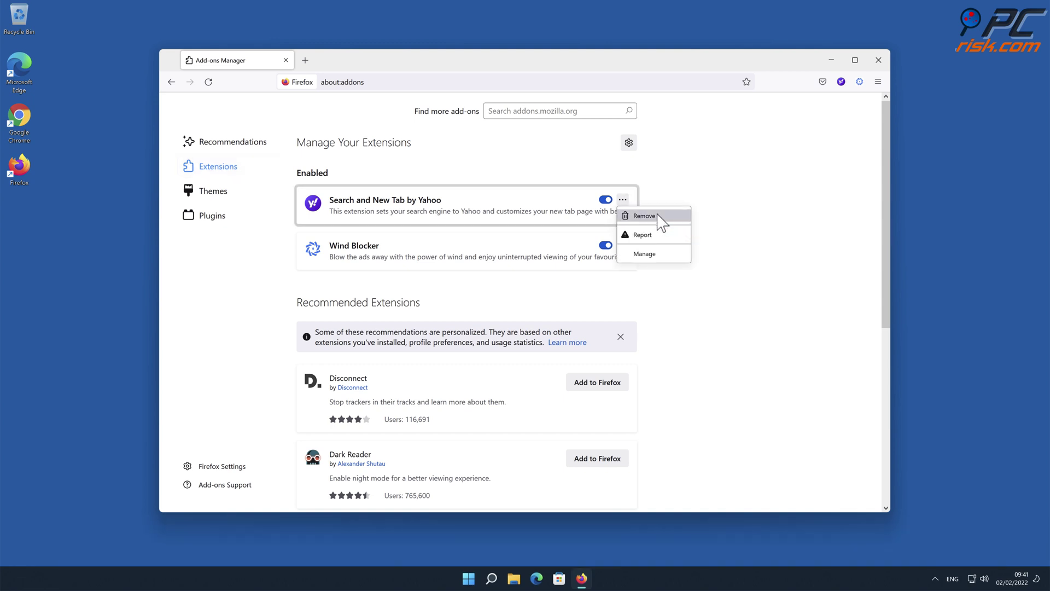
left_click(649, 215)
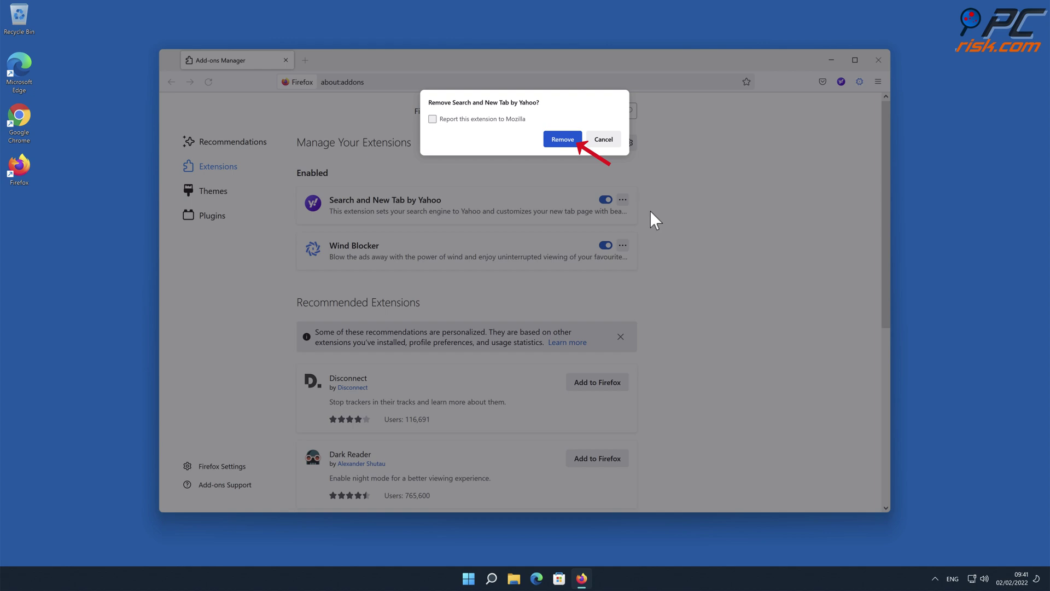
left_click(567, 141)
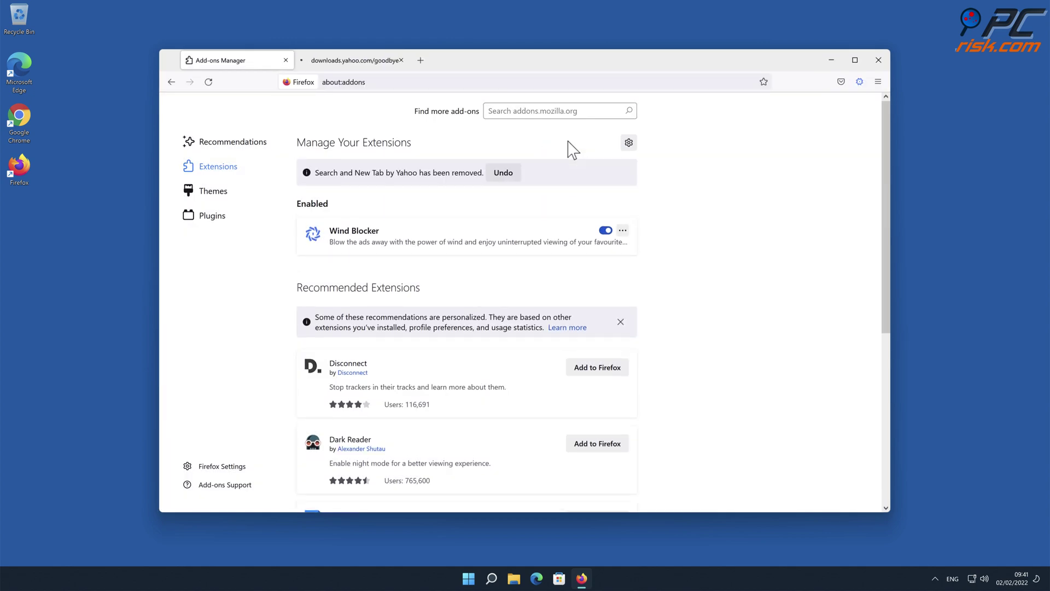
left_click(623, 230)
left_click(635, 247)
left_click(569, 139)
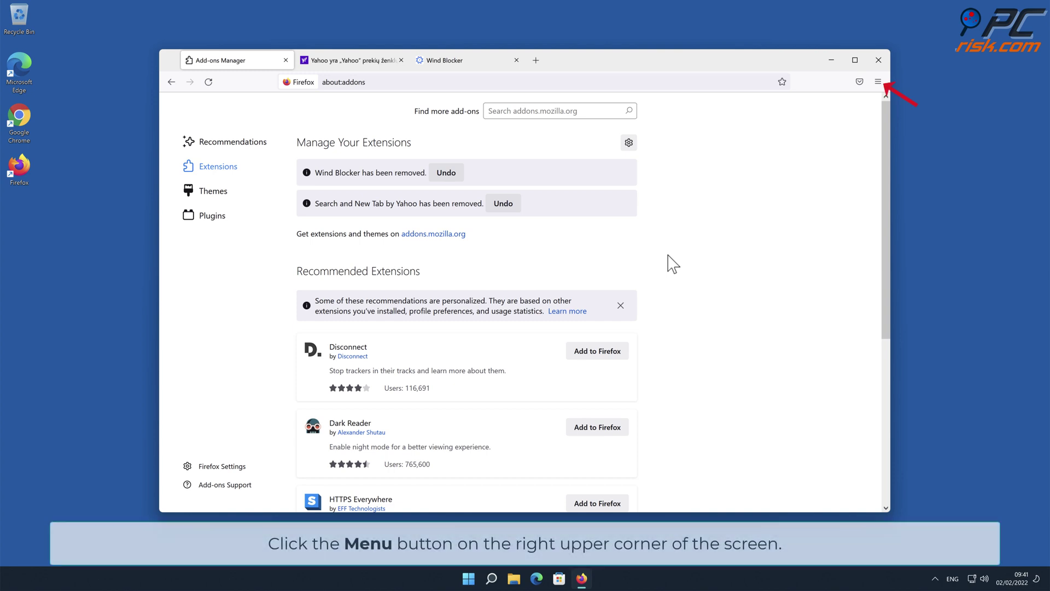
- Go to Firefox's about:support Troubleshooting Information page and start Refresh Firefox to bring up its confirmation
left_click(878, 82)
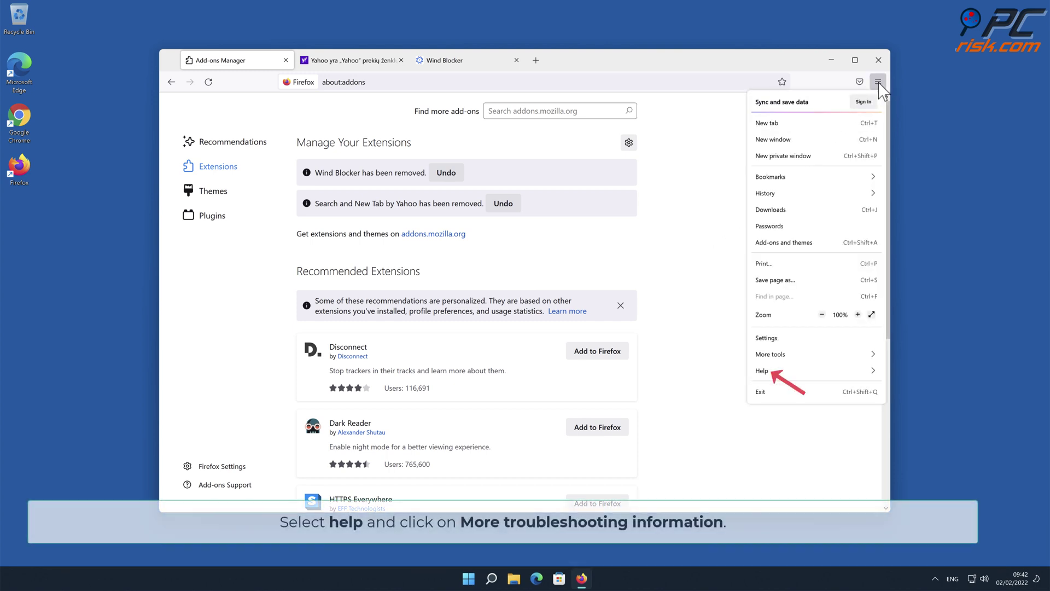
left_click(846, 372)
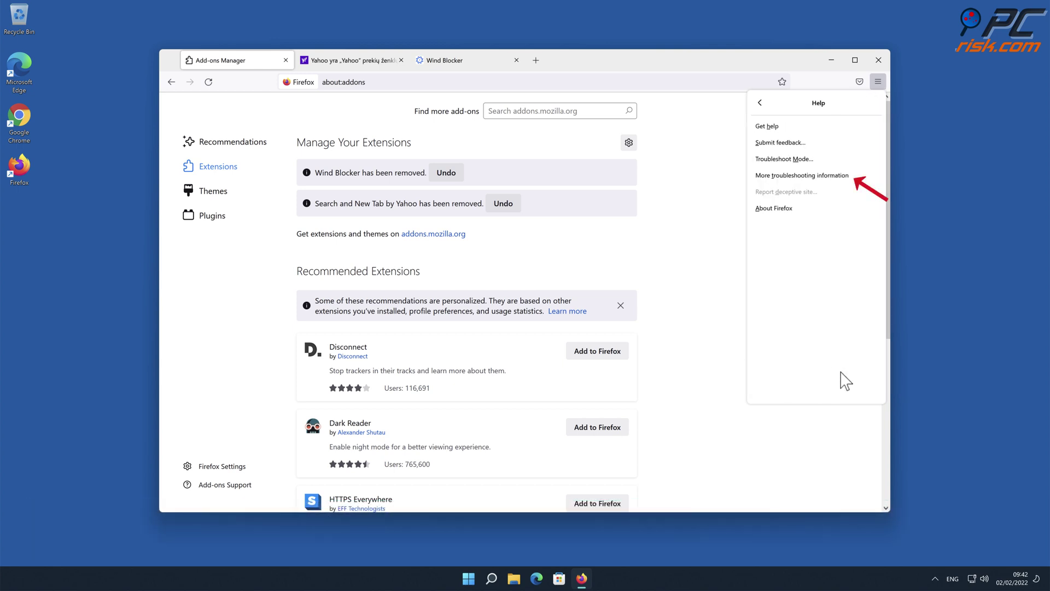
left_click(804, 176)
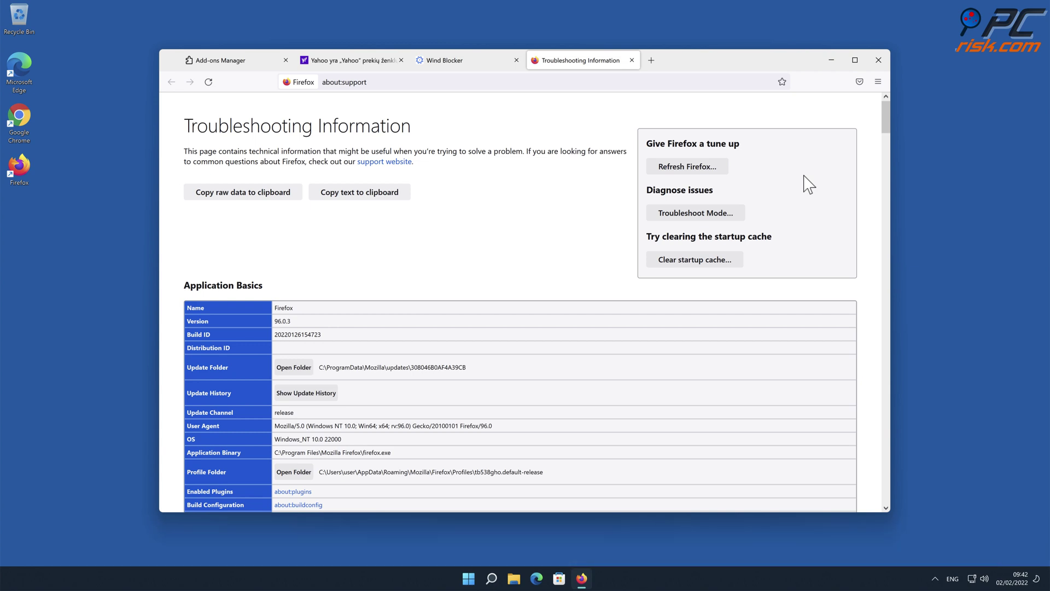
left_click(718, 168)
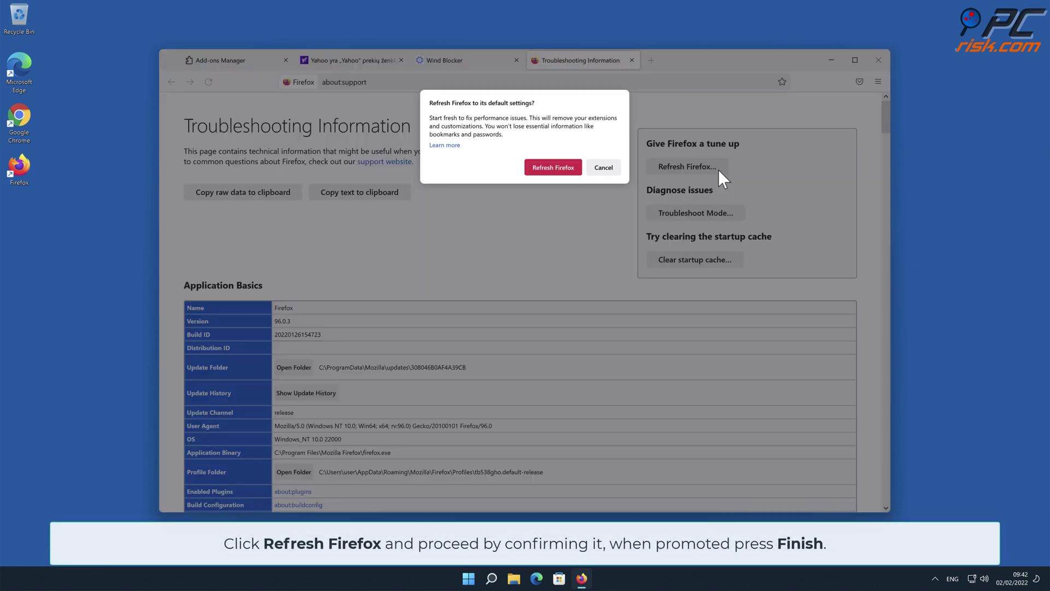